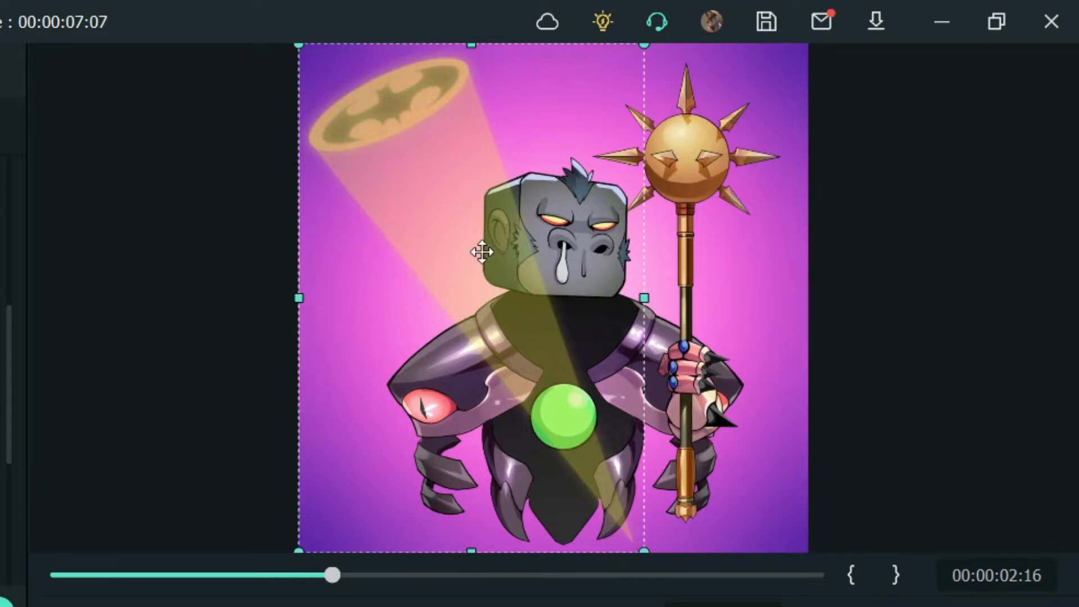
Move the bat signal overlay in the preview to about X -154.5, Y 0, so its emblem sits in the background's corner.
left_click_drag(443, 299, 613, 296)
left_click_drag(475, 297, 454, 295)
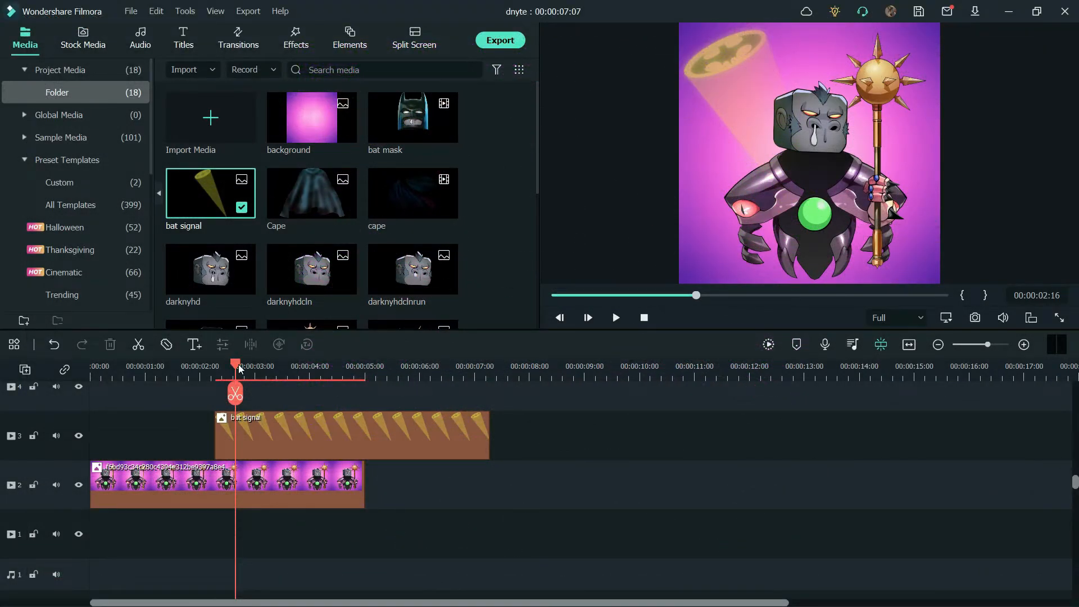
Keyframe the bat signal at 00:00:02:13 and add a second keyframe just after it with opacity 0%.
mouse_move(236, 368)
left_mouse_down()
mouse_move(186, 371)
mouse_move(321, 368)
mouse_move(228, 372)
left_mouse_up()
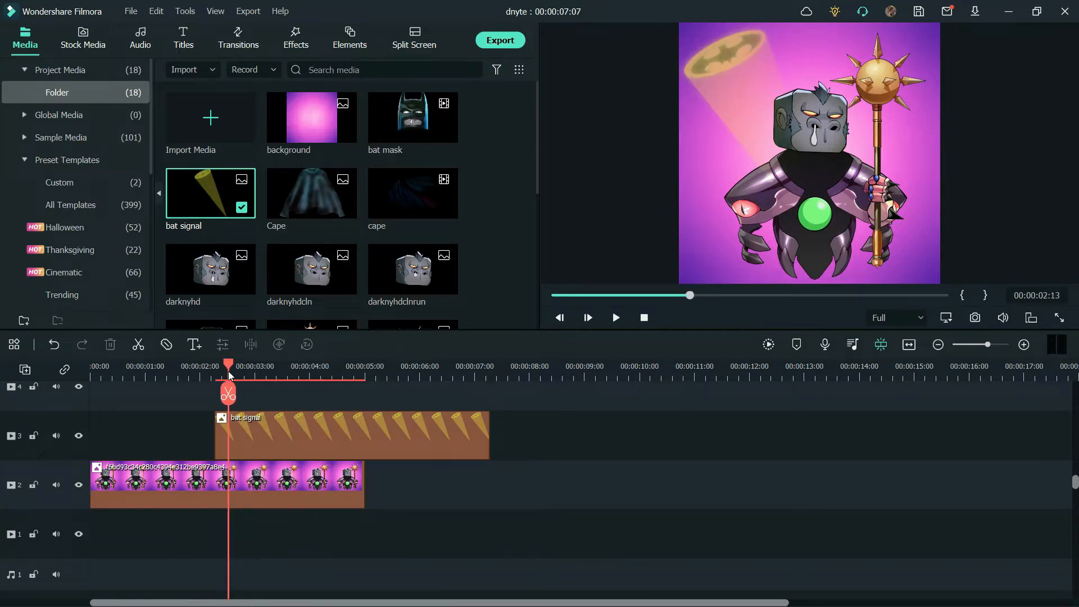
left_click(232, 435)
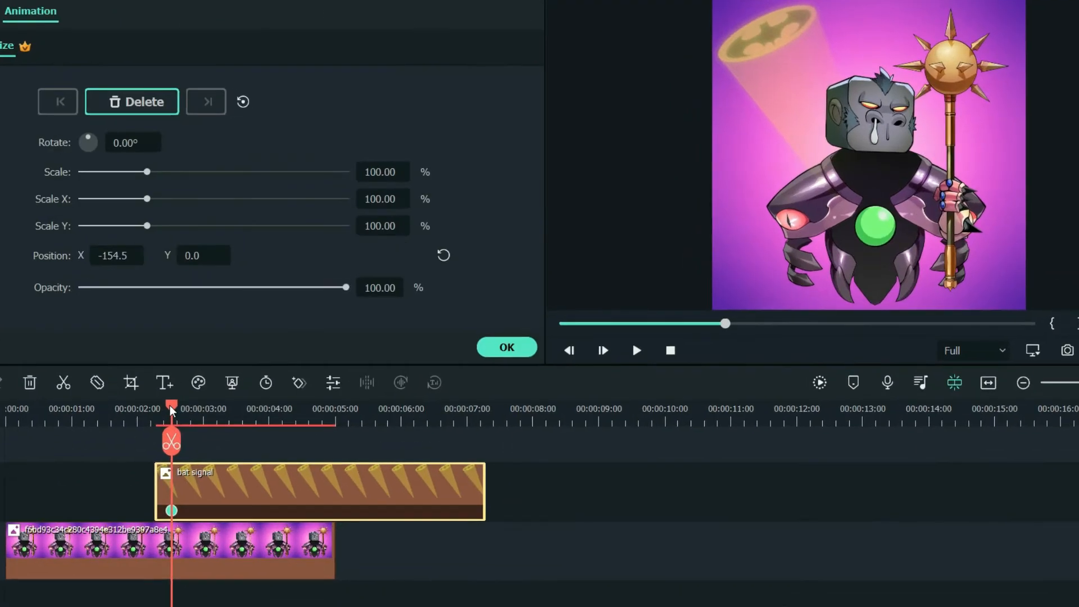
left_click_drag(217, 375, 221, 375)
left_click(298, 388)
type("00.00")
key("Return")
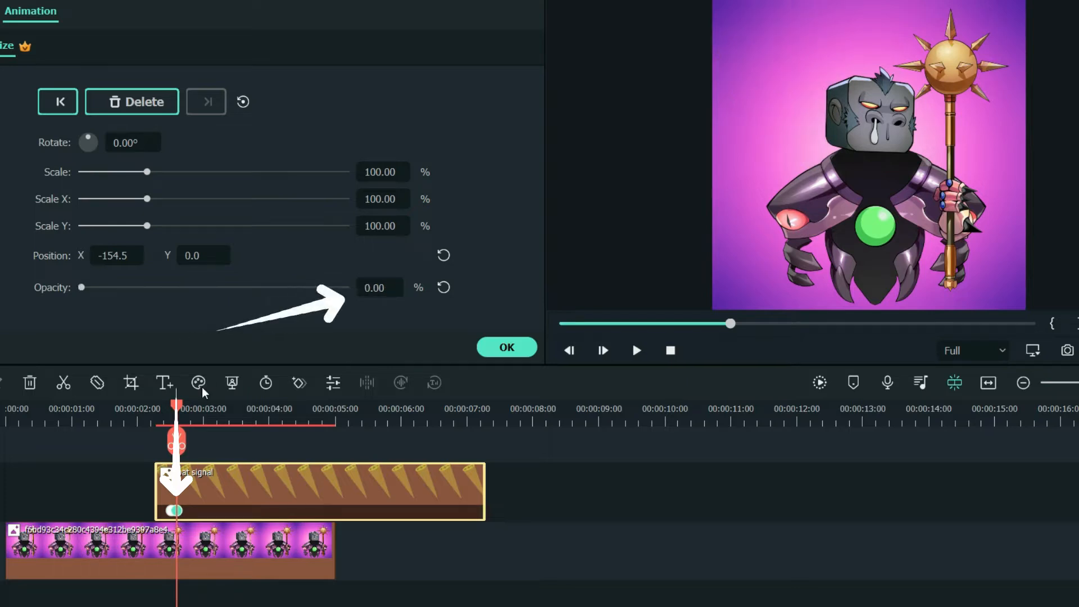
Add a 100% opacity keyframe to the bat signal just before 3 seconds and a 0% one just after.
left_click_drag(189, 402, 198, 410)
left_click(301, 384)
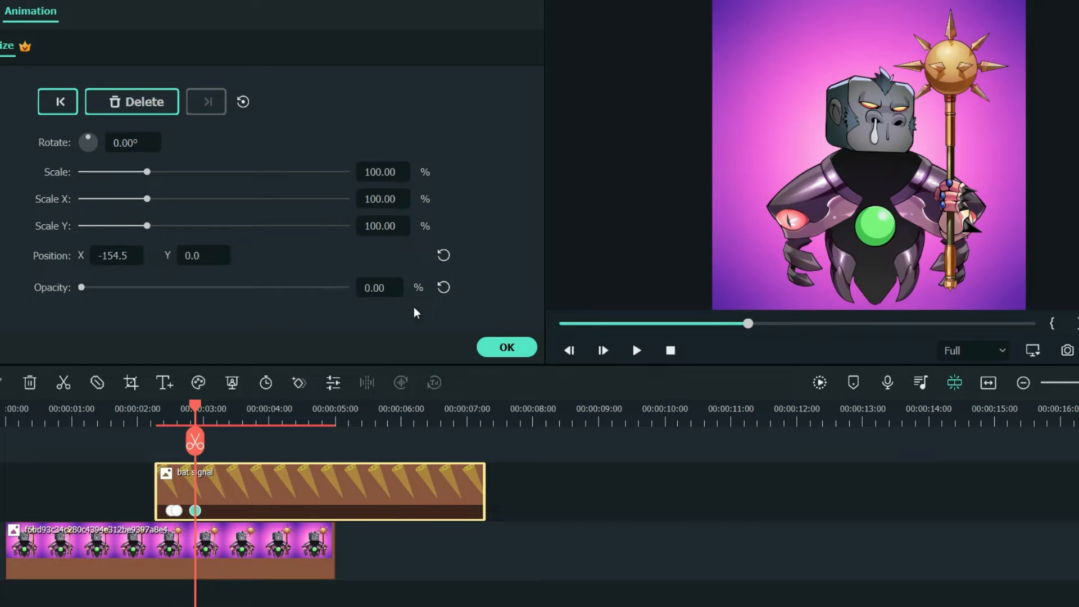
left_click(444, 287)
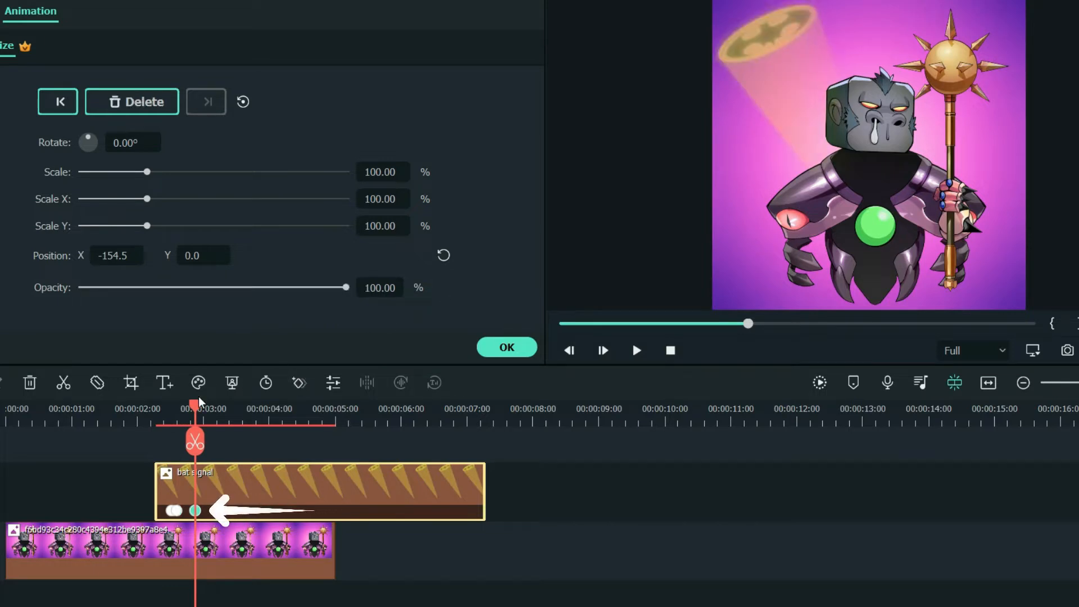
left_click_drag(199, 400, 213, 407)
left_click(294, 384)
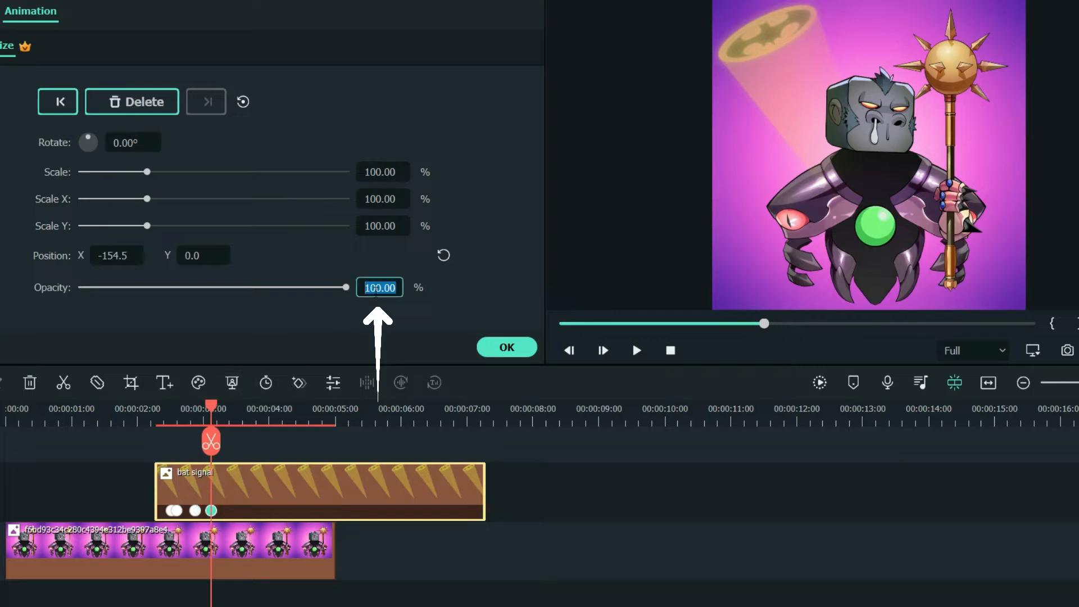
type("0")
key("Return")
Continue the bat signal's flicker near 00:00:03:10 with closely spaced keyframes, one at 100% opacity followed by one at 0%.
left_click_drag(211, 406, 232, 406)
left_click(298, 383)
left_click(443, 287)
left_click(299, 383)
left_click(374, 288)
type("0")
key("Return")
key("Right")
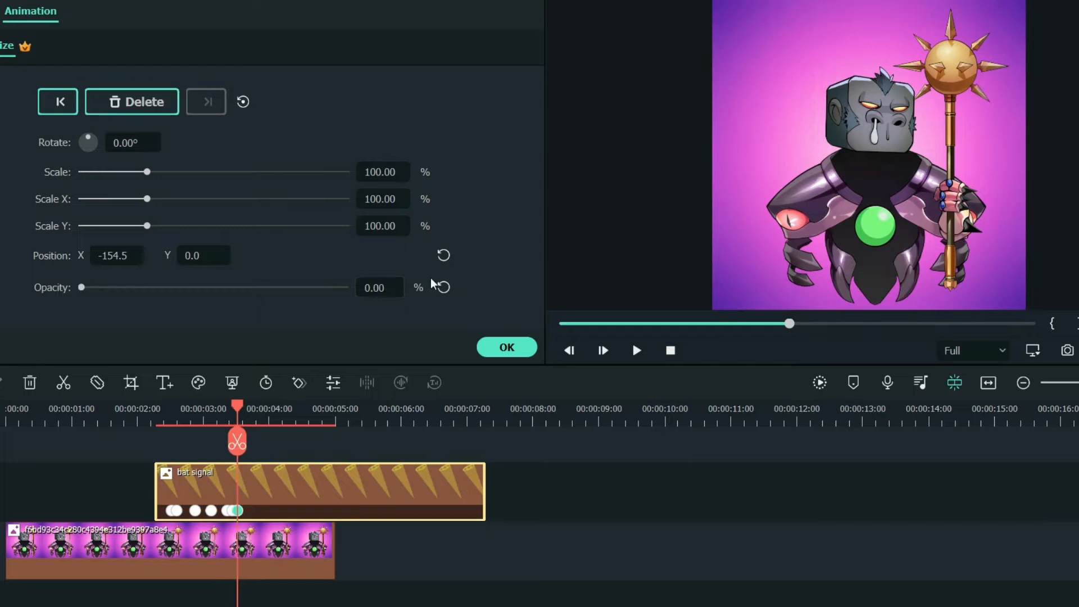
Return the bat signal to 100% opacity, add a closing keyframe near 00:00:03:20, scrub through the flicker and apply the animation.
left_click(442, 286)
key("Right")
key("Return")
left_click(256, 409)
left_click(299, 382)
left_click(443, 287)
left_click_drag(258, 413, 37, 413)
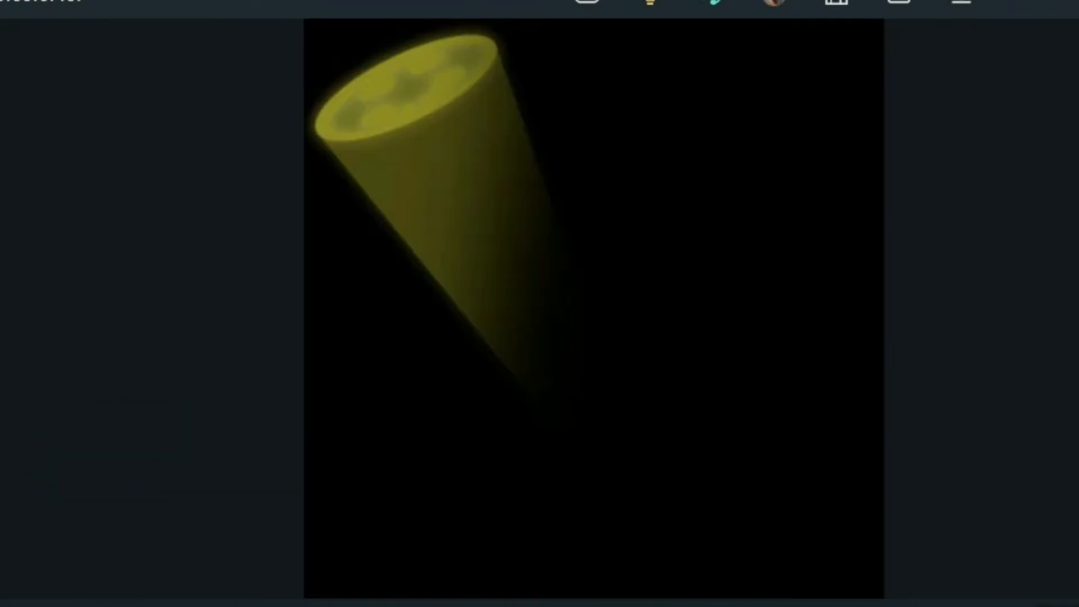
left_click_drag(150, 401, 231, 383)
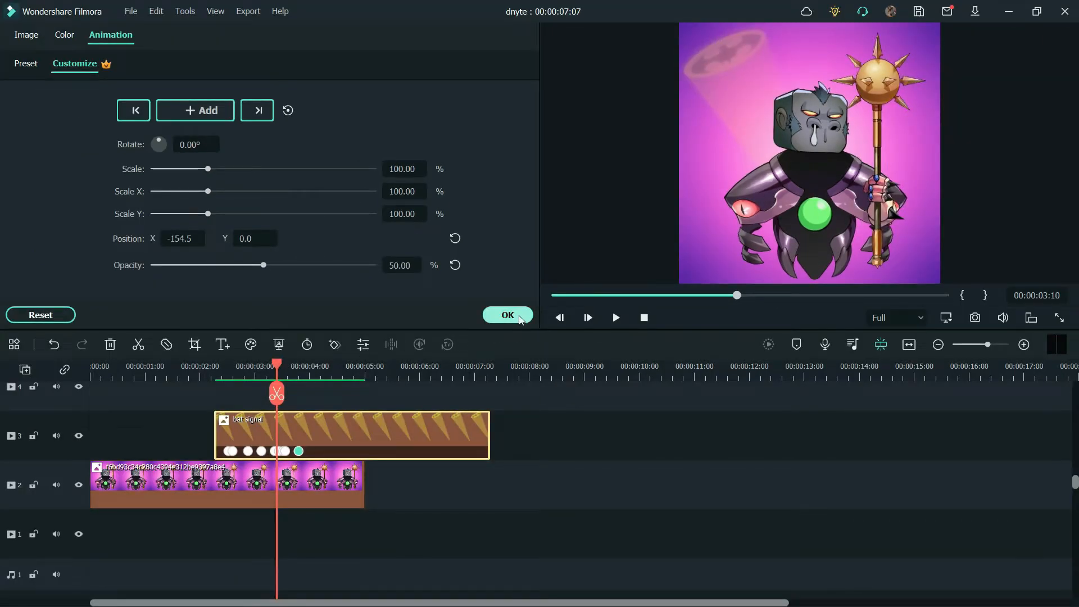
left_click(518, 317)
Add the favourite Elemental Water 01 element to track 4 at about 00:00:04:00, above the bat signal clip.
left_click_drag(281, 367, 329, 368)
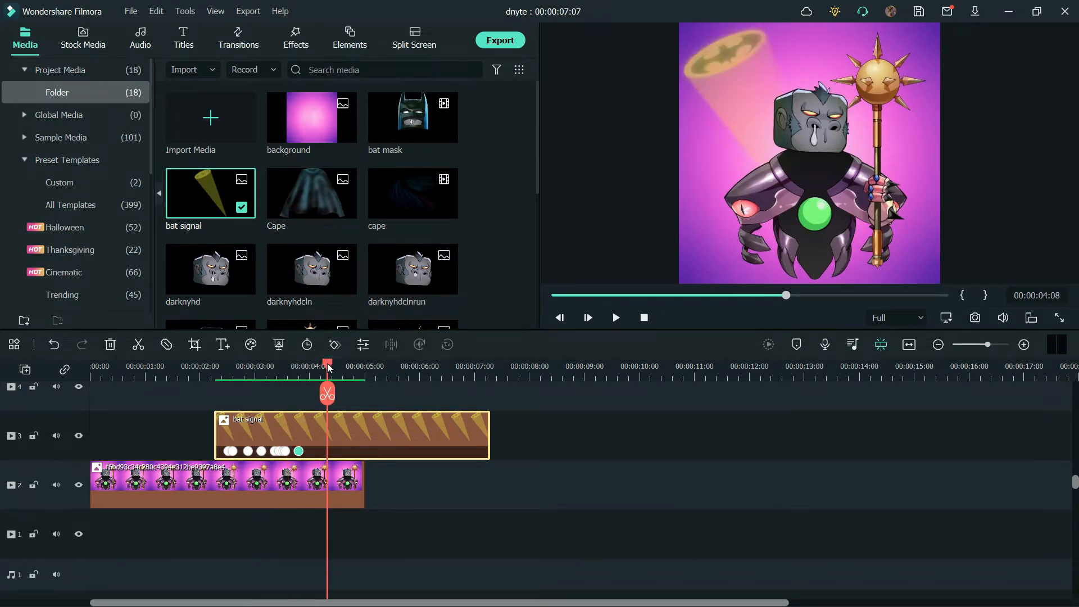
left_click(337, 43)
left_click_drag(150, 188, 162, 73)
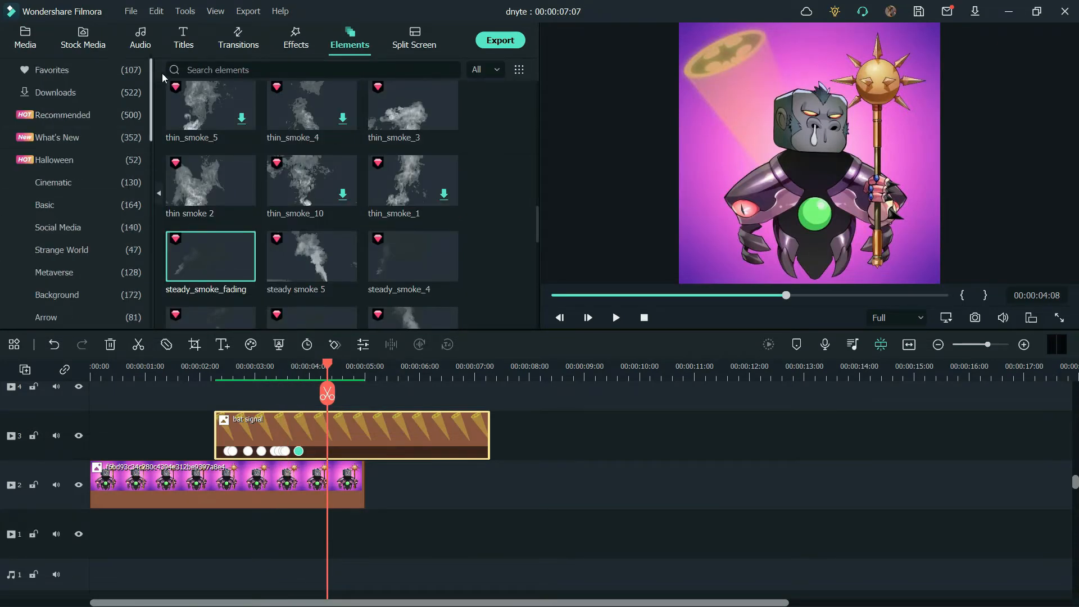
left_click(62, 69)
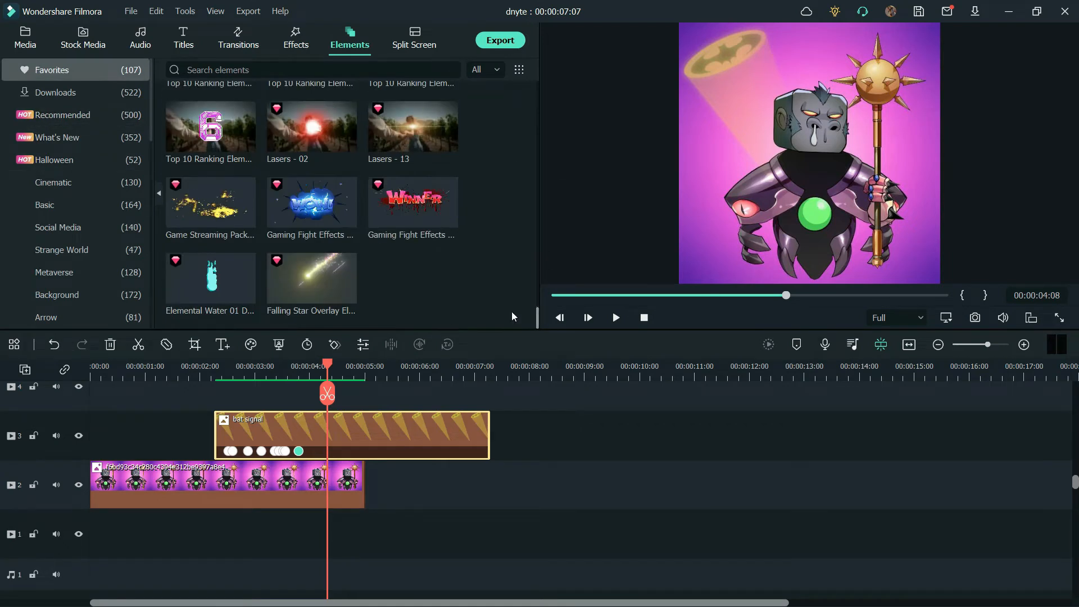
left_click_drag(210, 279, 314, 450)
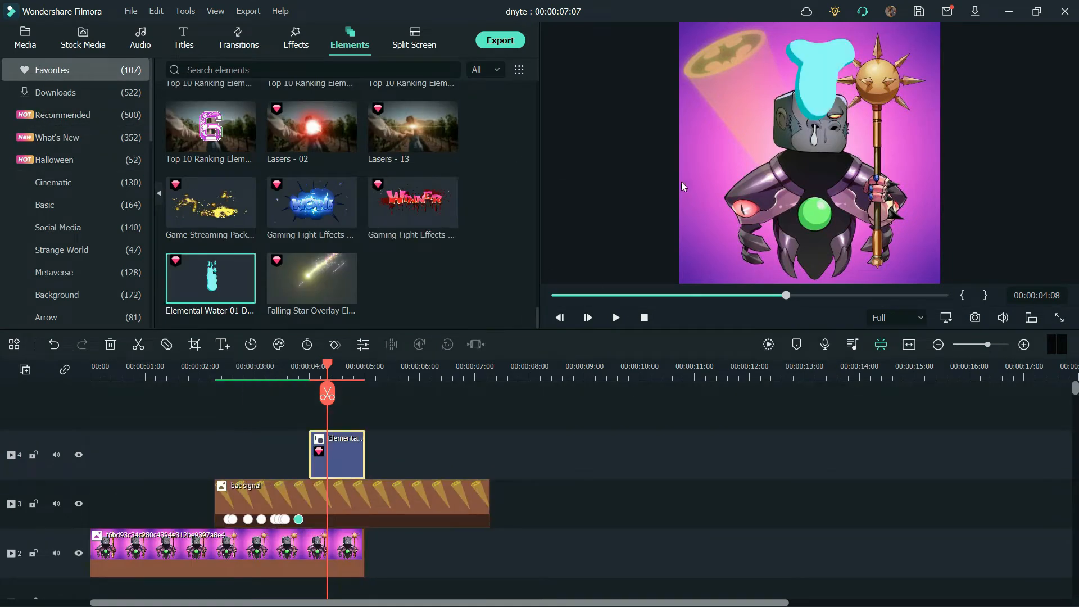
Shrink the water element to about 19% scale, 14% in X, and place it beside the character's eye at about X -43, Y 70.
left_click_drag(908, 29, 610, 198)
left_click_drag(671, 220, 738, 121)
left_click_drag(657, 100, 735, 159)
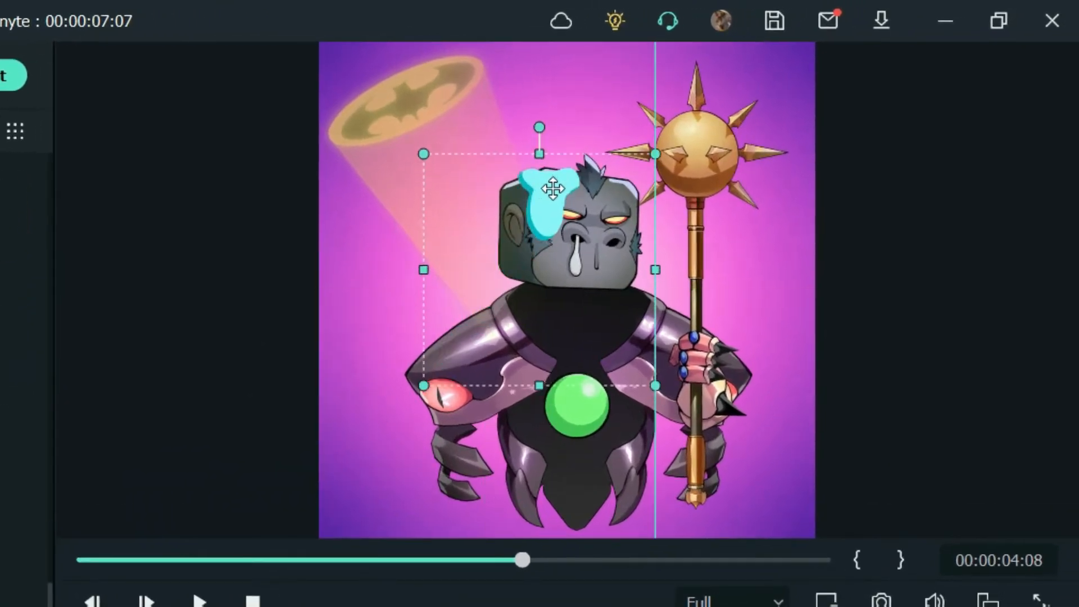
left_click_drag(546, 246, 561, 287)
left_click_drag(613, 305, 552, 186)
left_click_drag(593, 214, 571, 199)
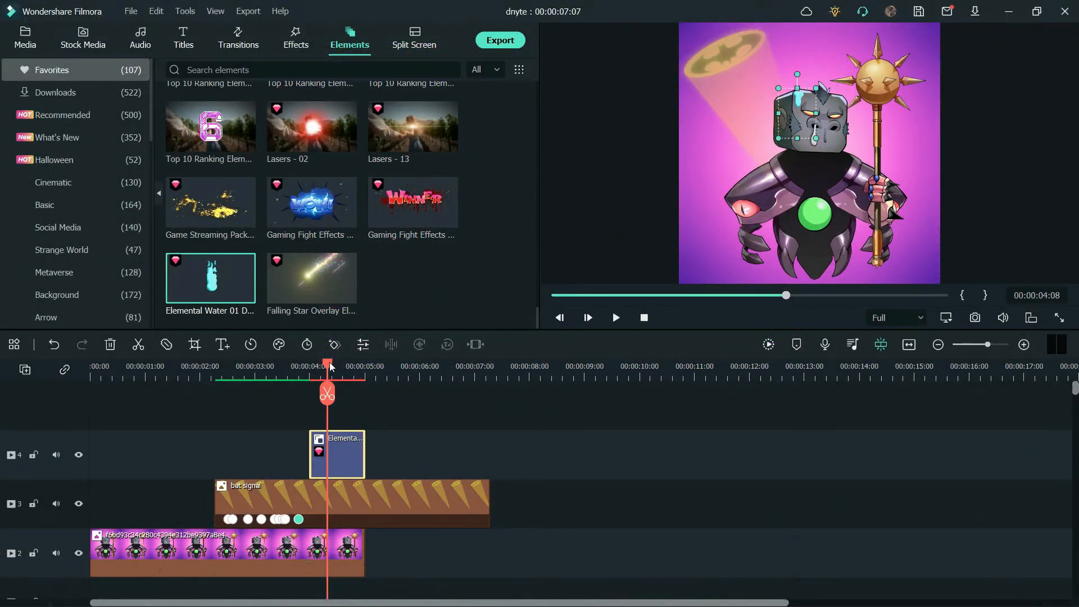
mouse_move(328, 364)
left_mouse_down()
mouse_move(353, 367)
mouse_move(278, 365)
mouse_move(343, 367)
left_mouse_up()
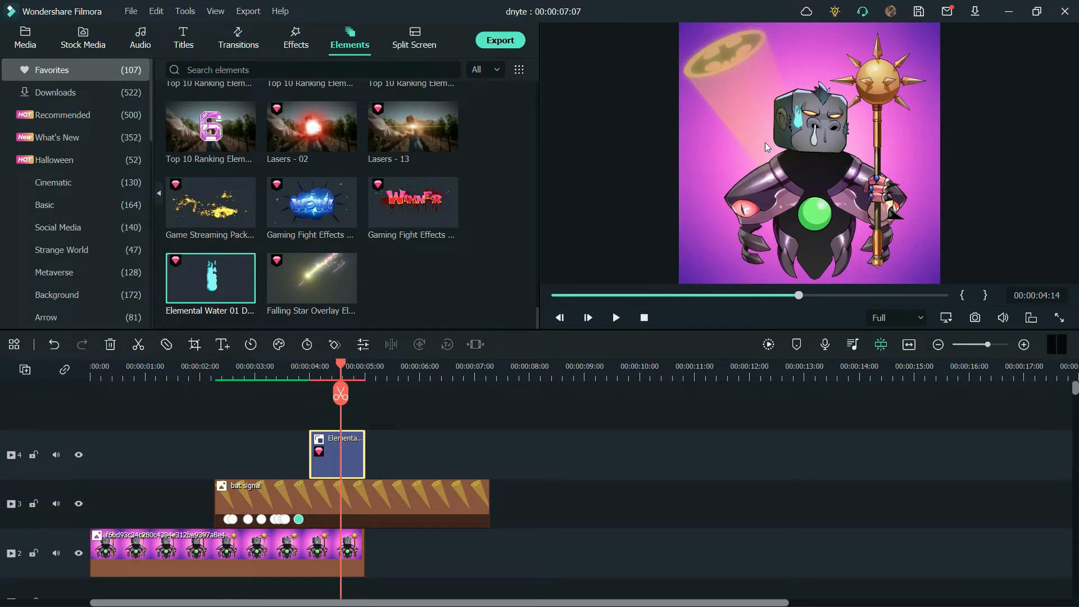
left_click_drag(800, 118, 801, 141)
mouse_move(343, 366)
left_mouse_down()
mouse_move(315, 367)
mouse_move(363, 366)
mouse_move(318, 365)
mouse_move(328, 367)
left_mouse_up()
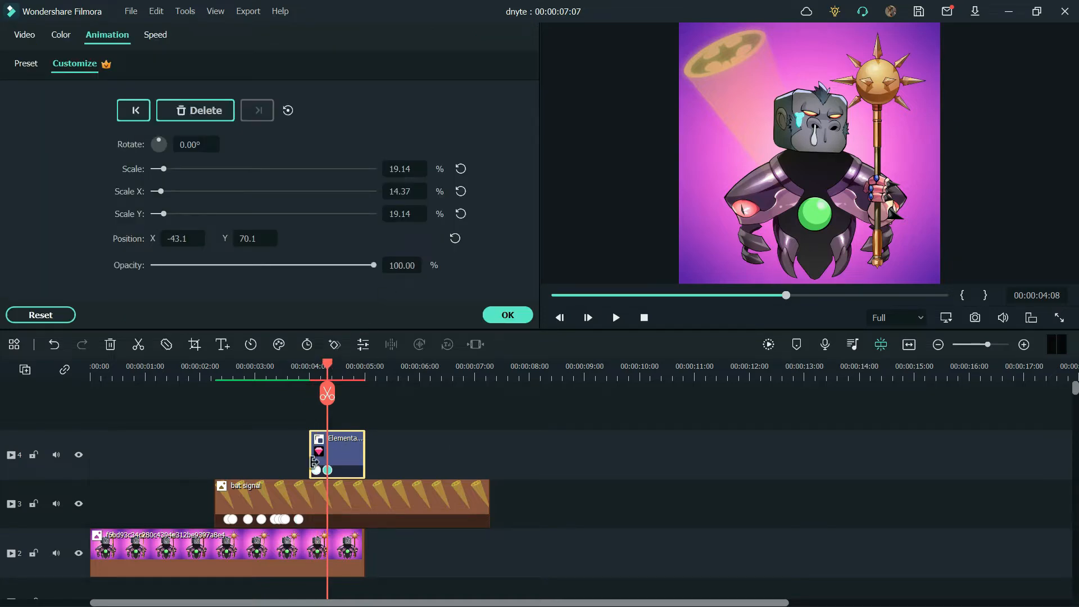
Set the water element's opacity to 0% at its 00:00:04:03 keyframe and apply the animation.
left_click(316, 469)
type("0")
key("Return")
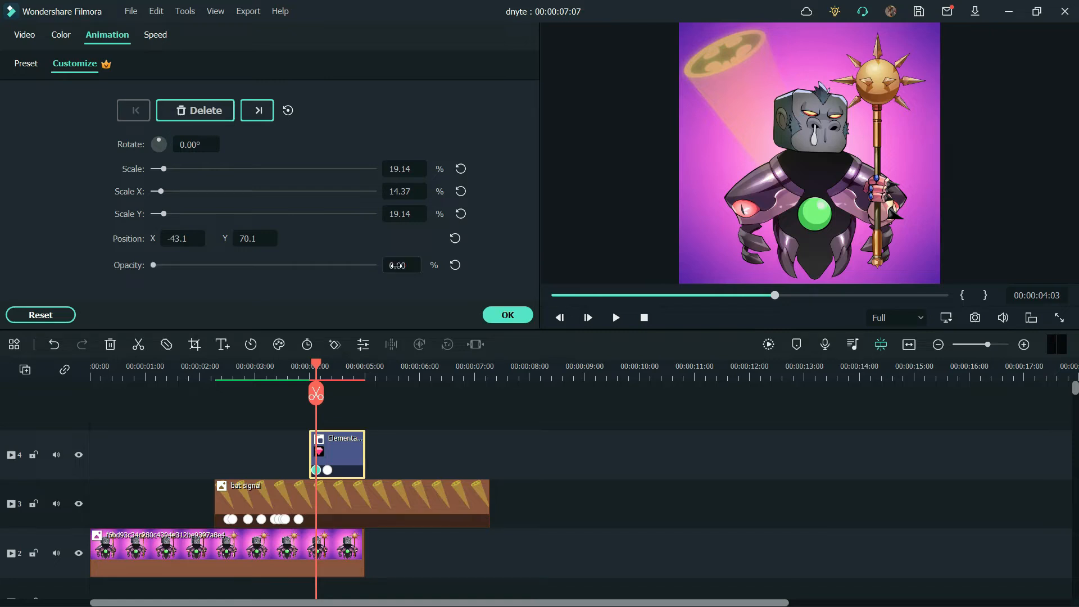
left_click_drag(318, 368, 363, 376)
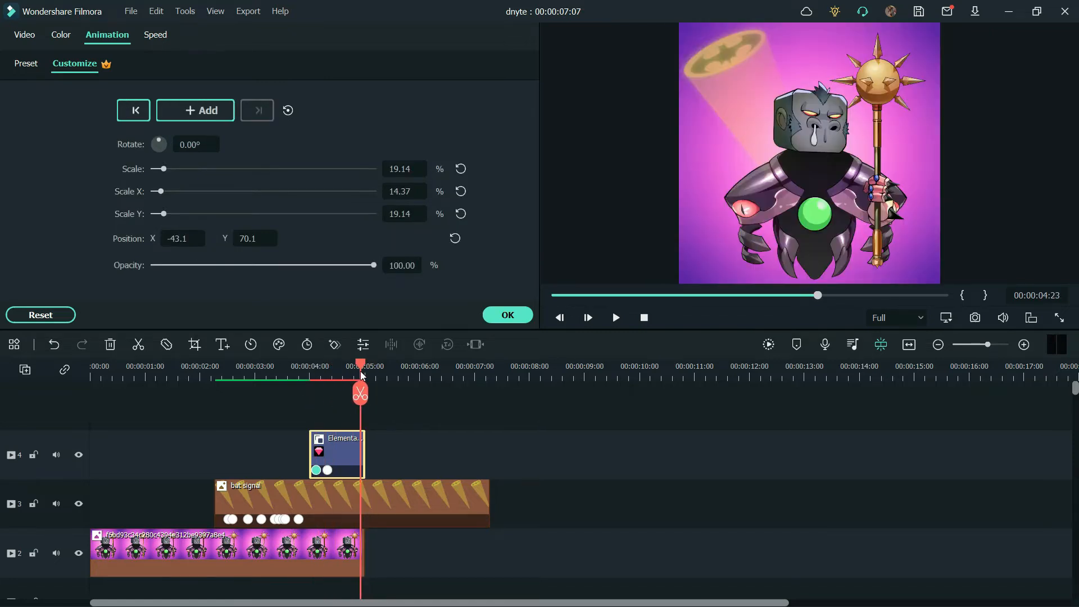
left_click(507, 315)
Place another copy of the full character image on track 2 at 00:00:10:19 and stack the darknytebdy clip above it on track 3.
scroll(523, 112, "up", 10)
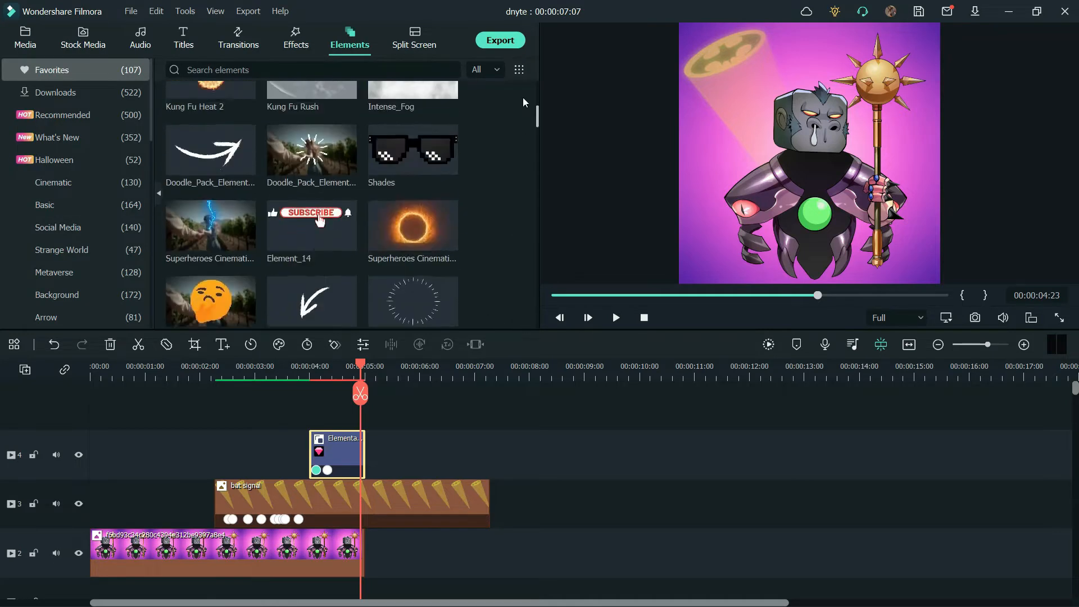
left_click(21, 41)
left_click_drag(538, 150, 535, 233)
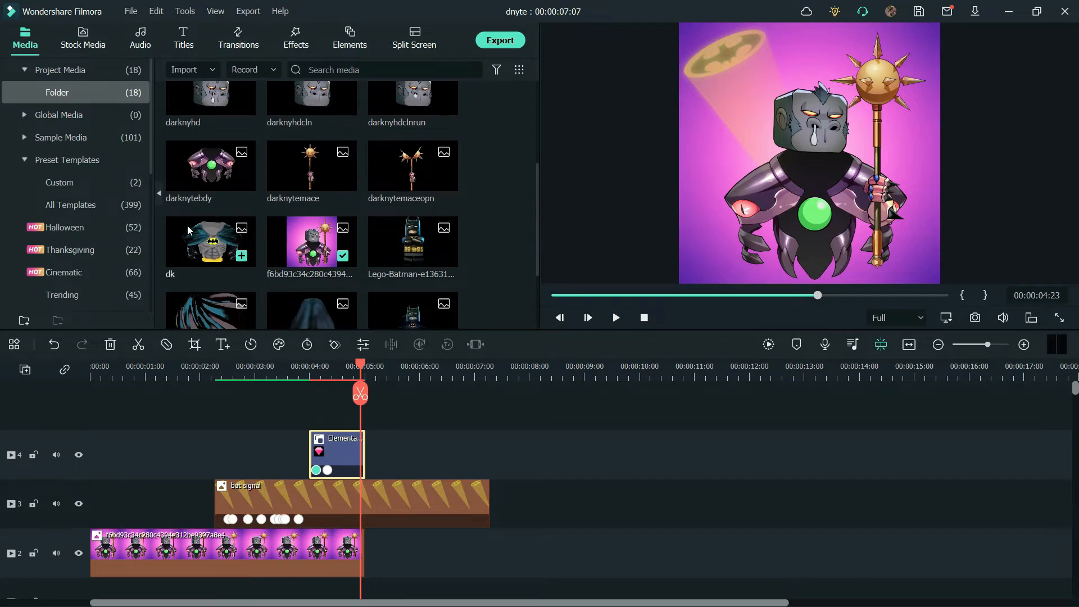
left_click_drag(216, 184, 369, 561)
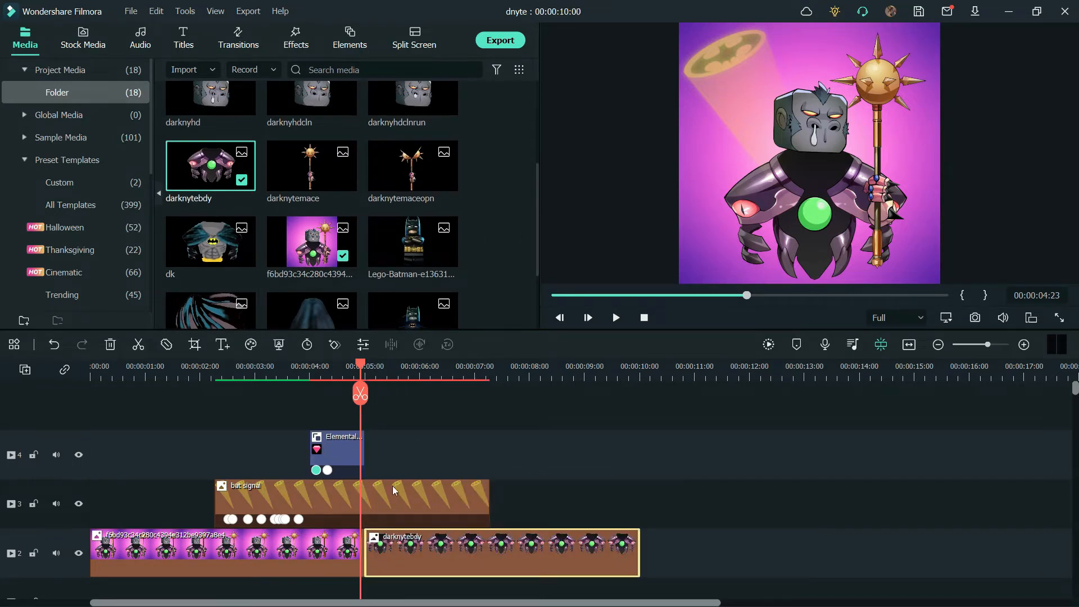
left_click_drag(366, 368, 363, 368)
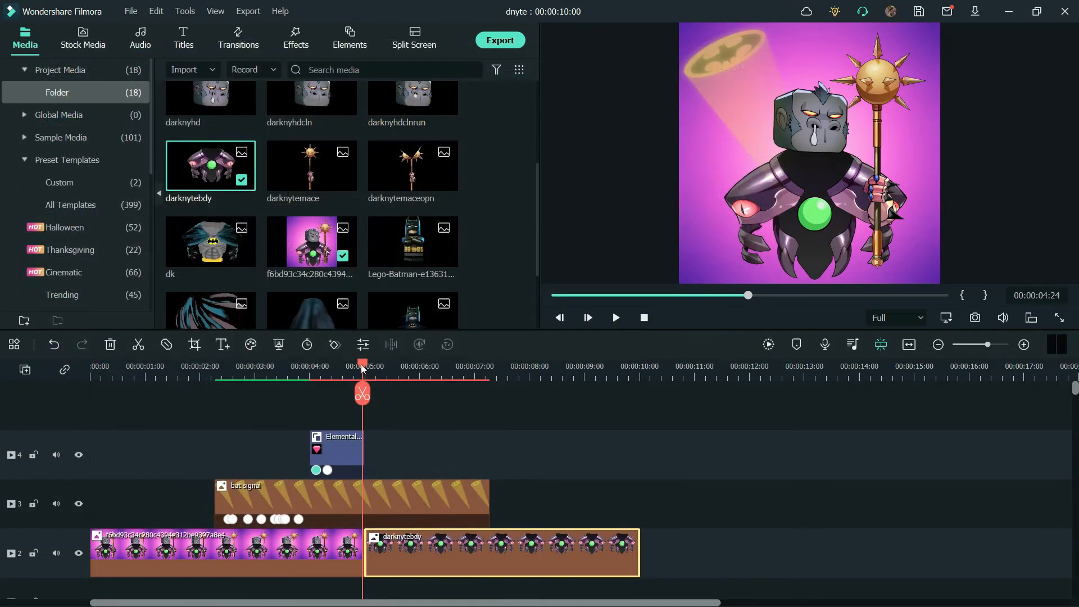
left_click_drag(311, 242, 682, 492)
left_click_drag(614, 494, 933, 461)
Scale down the darknytebdy cutout and align it over the character's body in the reference image, and apply the transform.
left_click(709, 365)
double_click(840, 107)
left_click_drag(679, 23, 749, 113)
left_click_drag(839, 161, 804, 191)
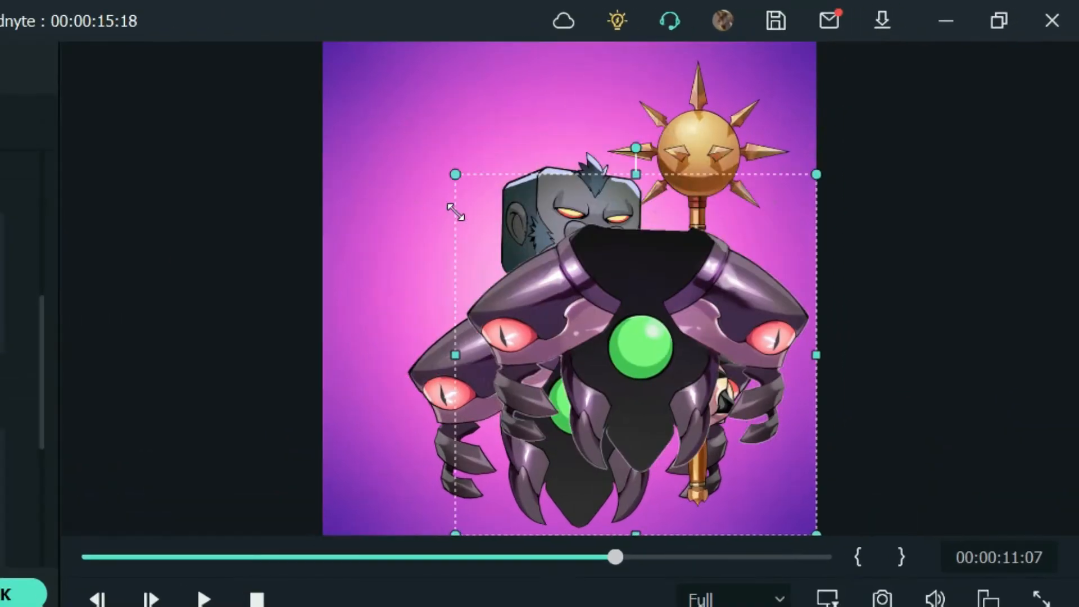
left_click_drag(749, 411, 760, 411)
left_click_drag(390, 414, 391, 413)
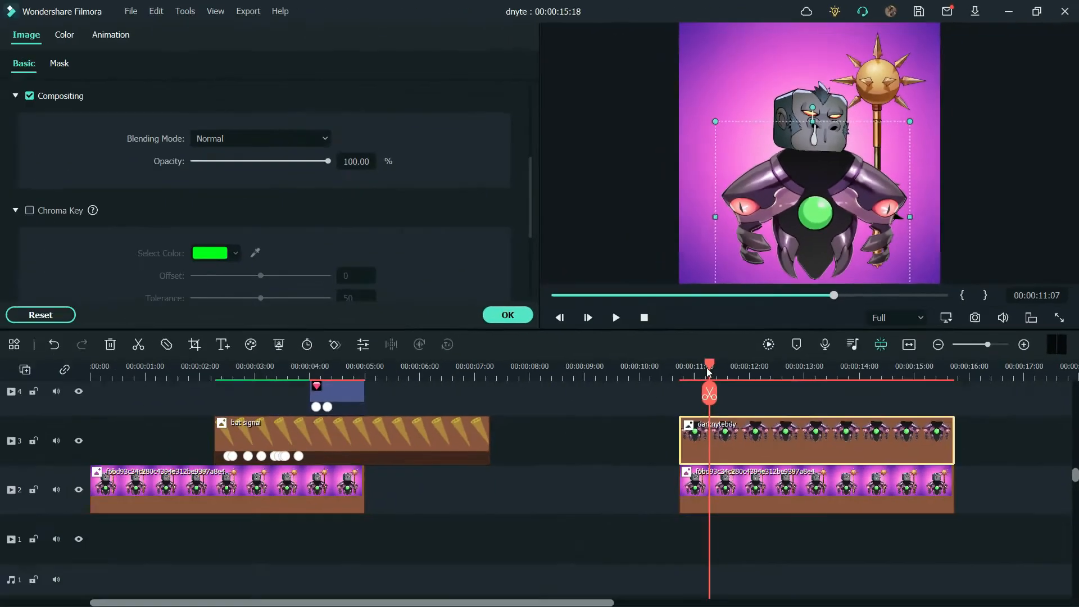
mouse_move(659, 369)
left_mouse_down()
mouse_move(320, 374)
mouse_move(824, 369)
mouse_move(680, 369)
left_mouse_up()
left_click(507, 314)
Add the darknyhd image above the body clip at 00:00:10:19, scale it down and align it over the character's head.
scroll(348, 197, "up", 2)
left_click_drag(211, 194, 678, 448)
double_click(690, 448)
left_click_drag(939, 23, 788, 174)
left_click_drag(742, 236, 816, 127)
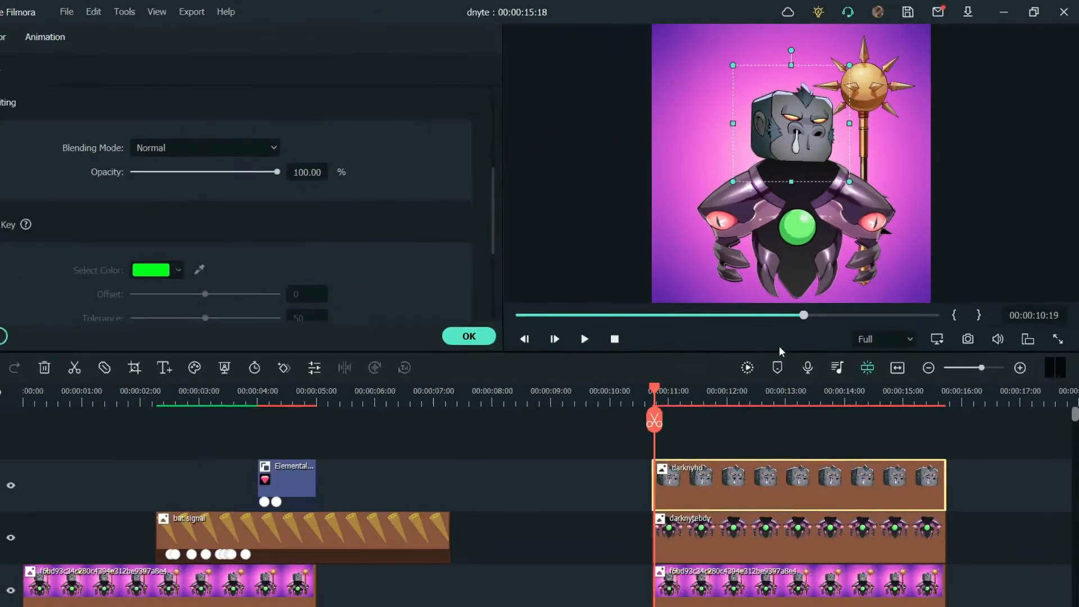
left_click(503, 313)
Add the darknytemace image above the head clip at 00:00:10:19 and move it over the reference mace.
left_click_drag(311, 272, 679, 415)
double_click(686, 415)
left_click_drag(800, 198, 876, 191)
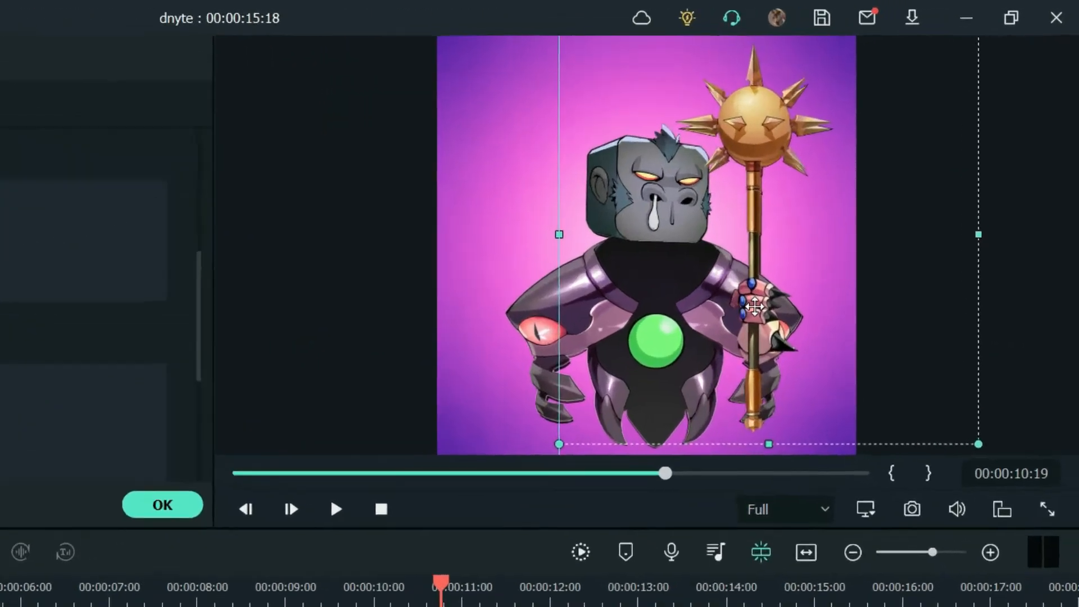
left_click_drag(754, 307, 759, 310)
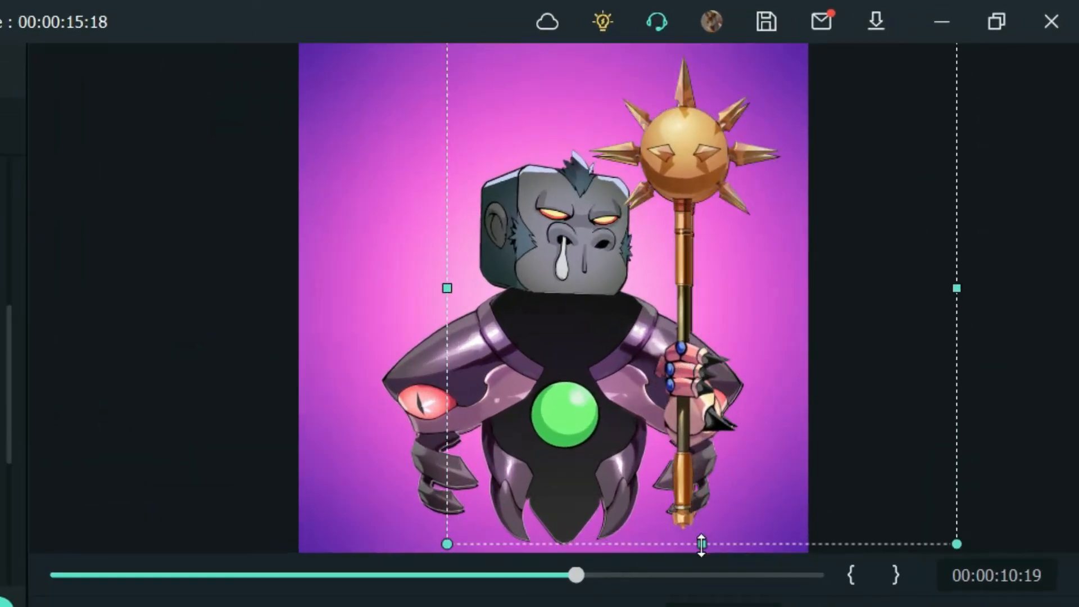
Stretch the darknytemace image slightly and nudge it until its head, hand and shaft line up with the reference mace.
left_click_drag(702, 544, 702, 573)
left_click_drag(957, 303, 969, 303)
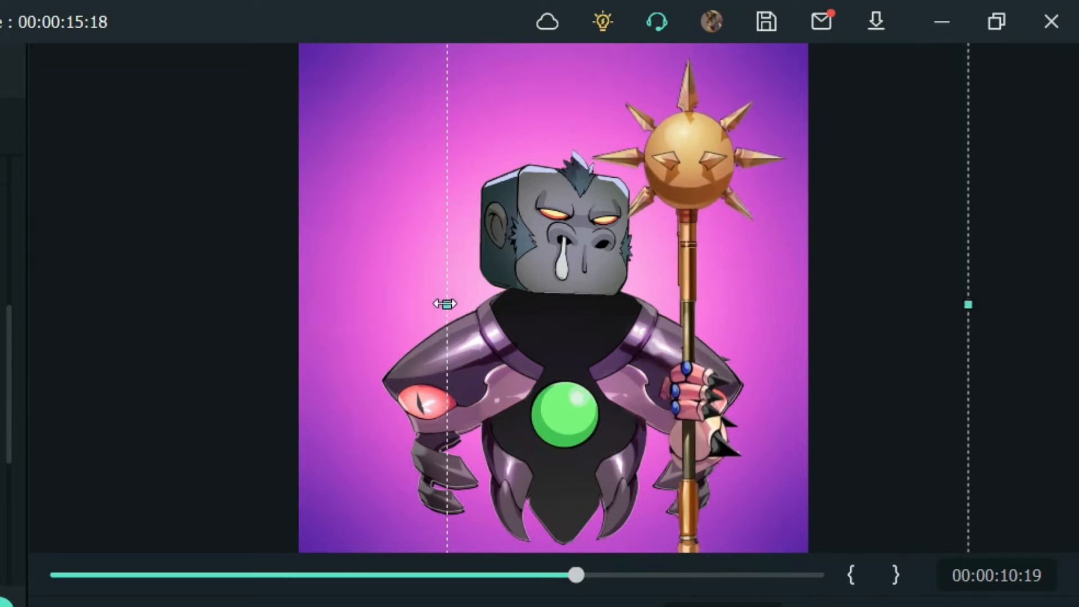
left_click_drag(444, 304, 441, 304)
left_click_drag(709, 179, 704, 166)
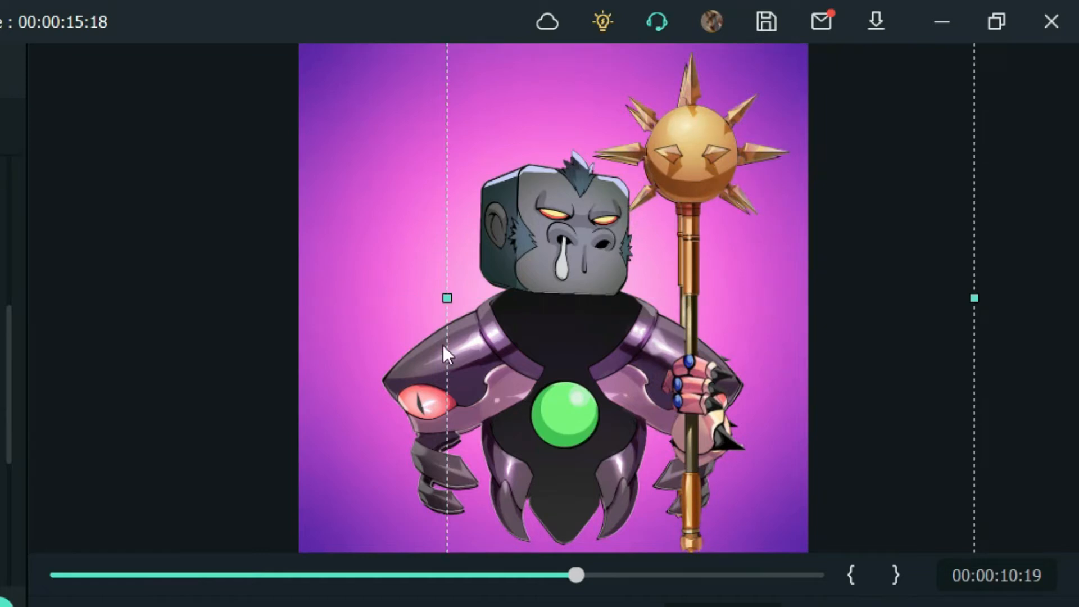
mouse_move(973, 297)
left_mouse_down()
mouse_move(954, 302)
mouse_move(965, 299)
left_mouse_up()
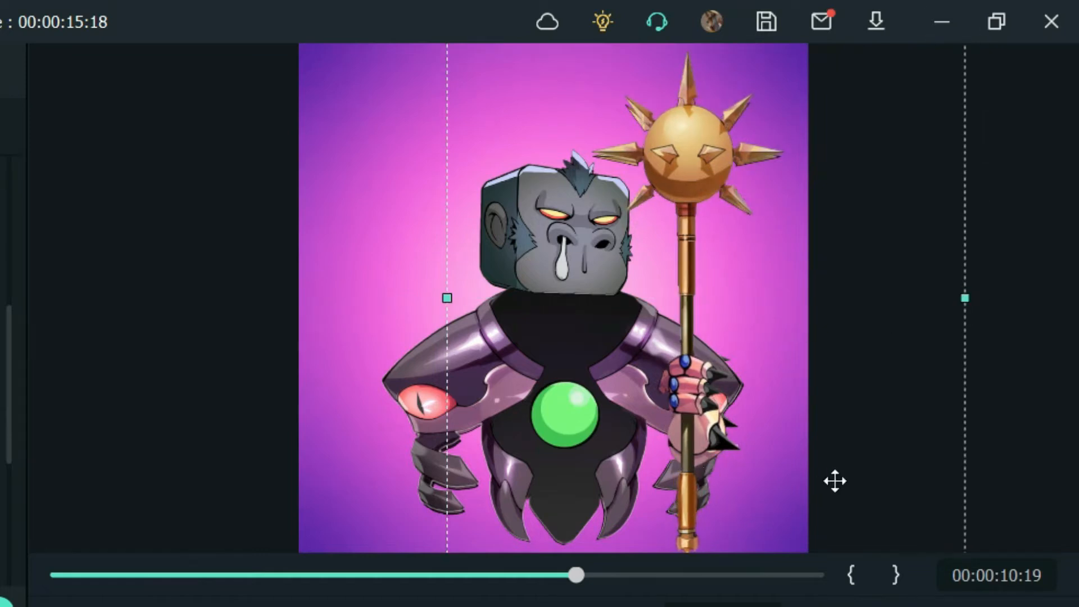
left_click(682, 463)
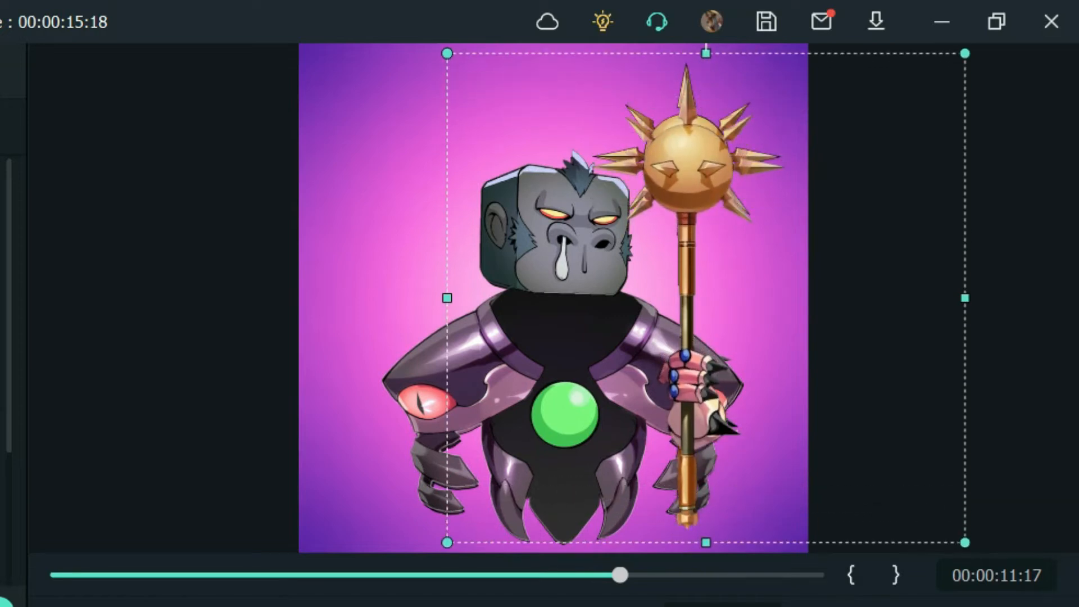
left_click_drag(690, 400, 689, 393)
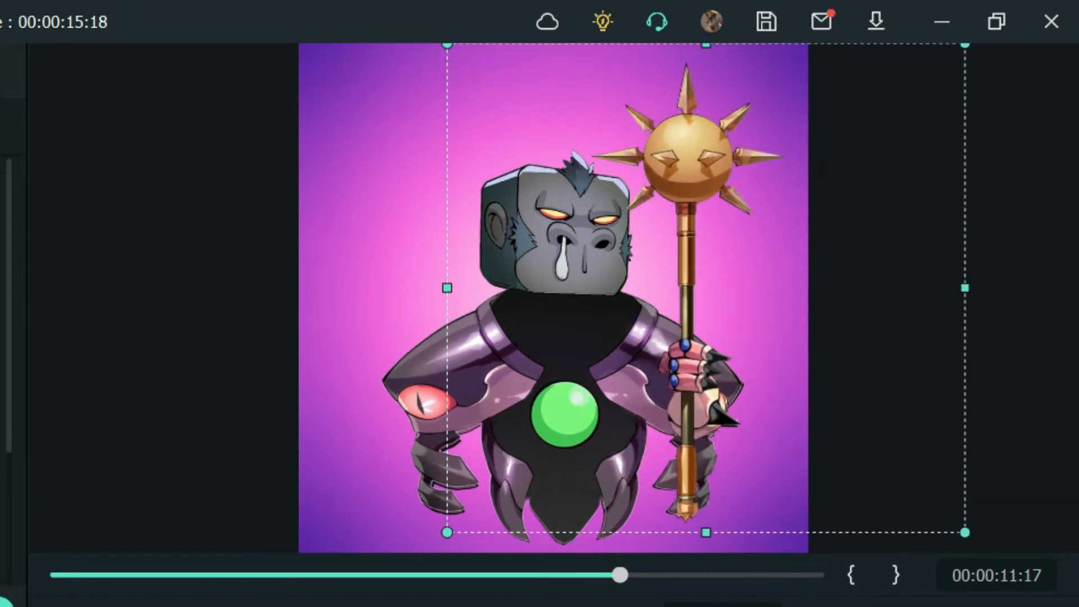
left_click(351, 400)
Add the darknytemaceopn image above the darknytemace clip and copy the darknytemace clip's effects onto it.
left_click_drag(412, 294, 695, 421)
double_click(778, 454)
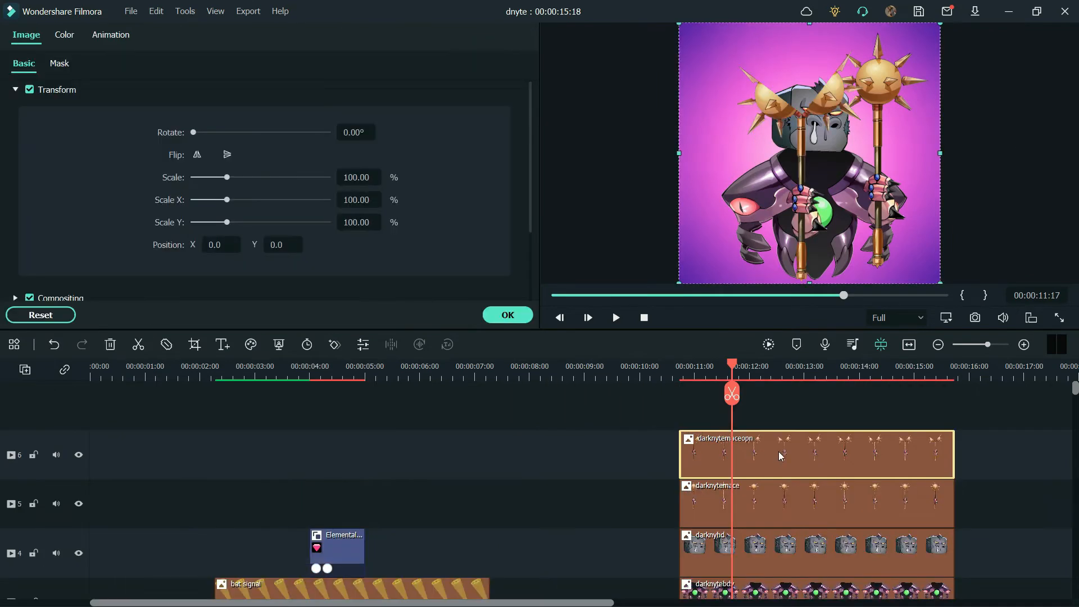
right_click(786, 501)
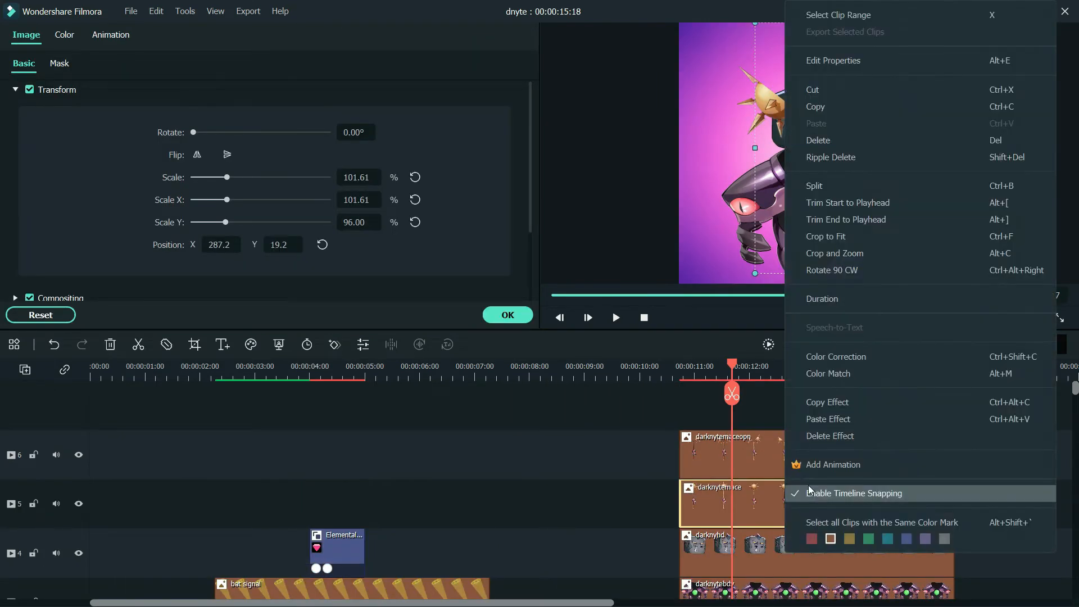
left_click(834, 405)
left_click(776, 454)
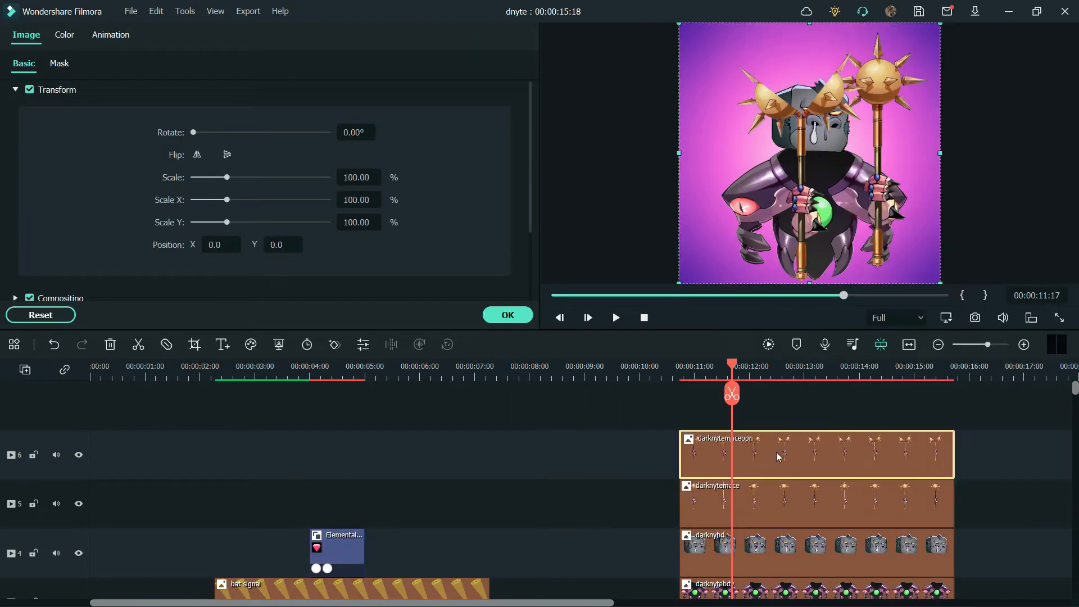
right_click(777, 453)
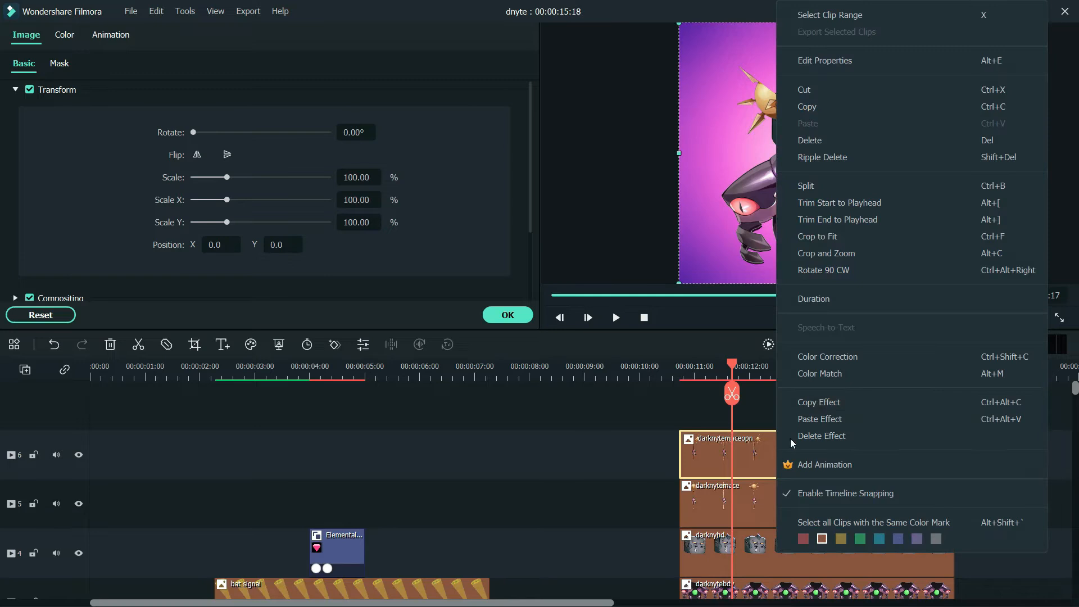
left_click(815, 417)
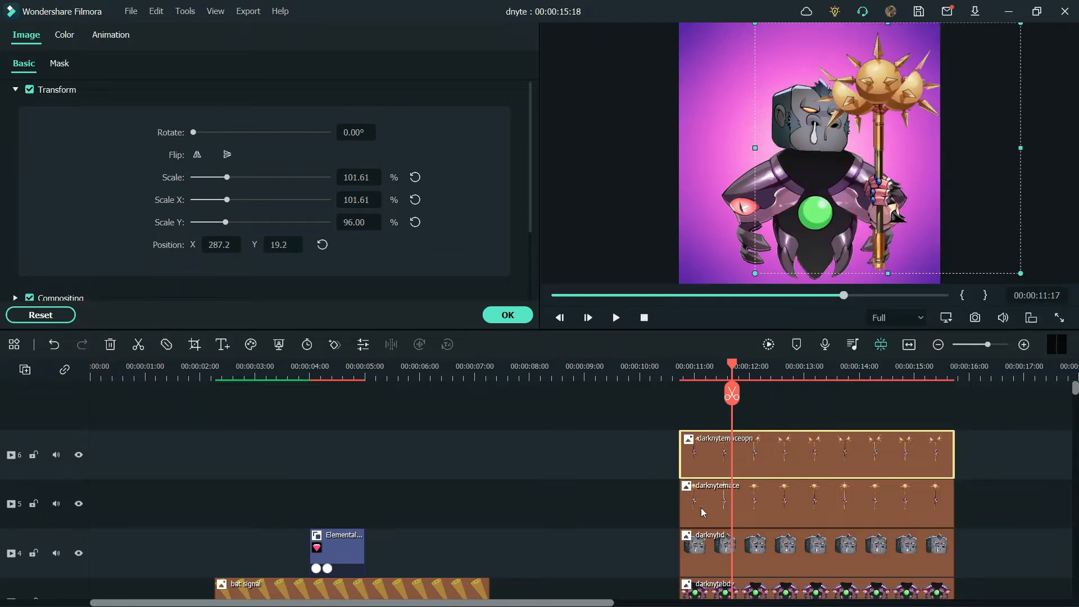
Hide the darknytemaceopn track and delete the reference artwork clip beneath the layered cutouts.
left_click(78, 455)
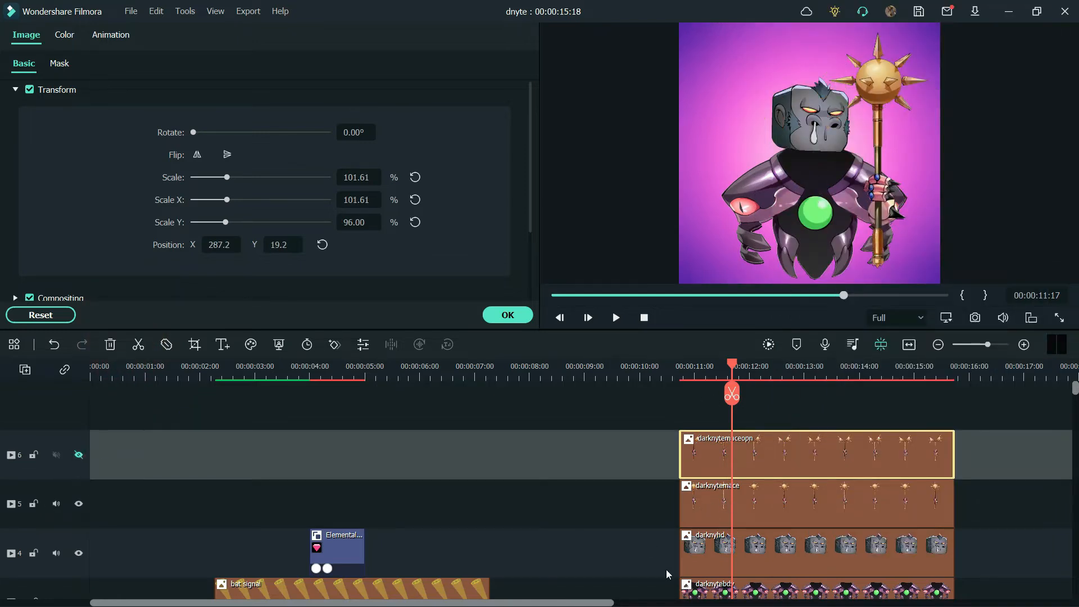
left_click_drag(1075, 391, 1075, 487)
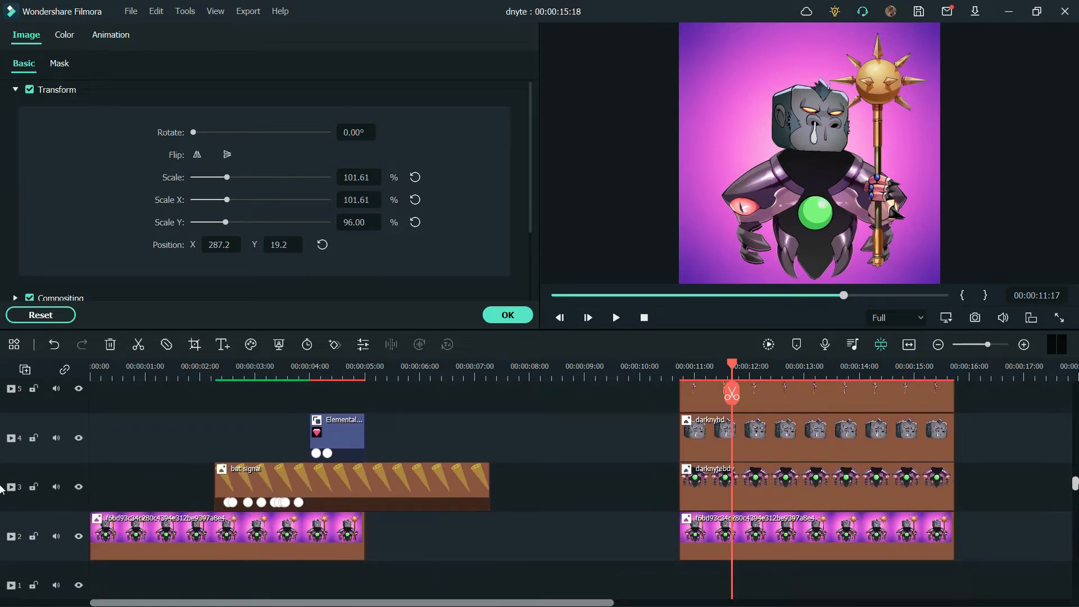
left_click_drag(835, 531, 960, 548)
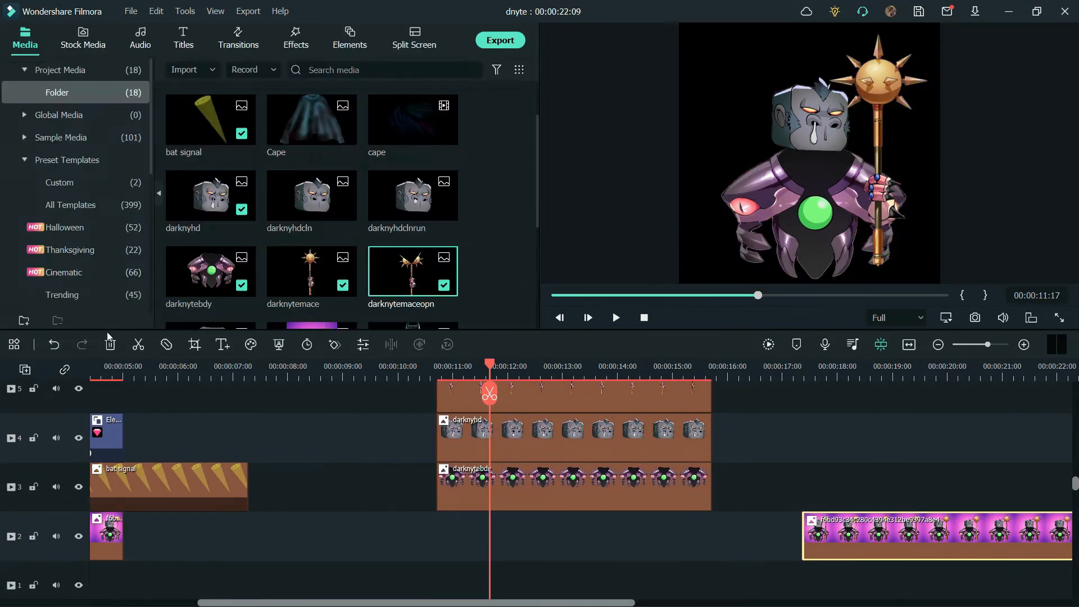
left_click(109, 343)
left_click_drag(702, 602, 529, 585)
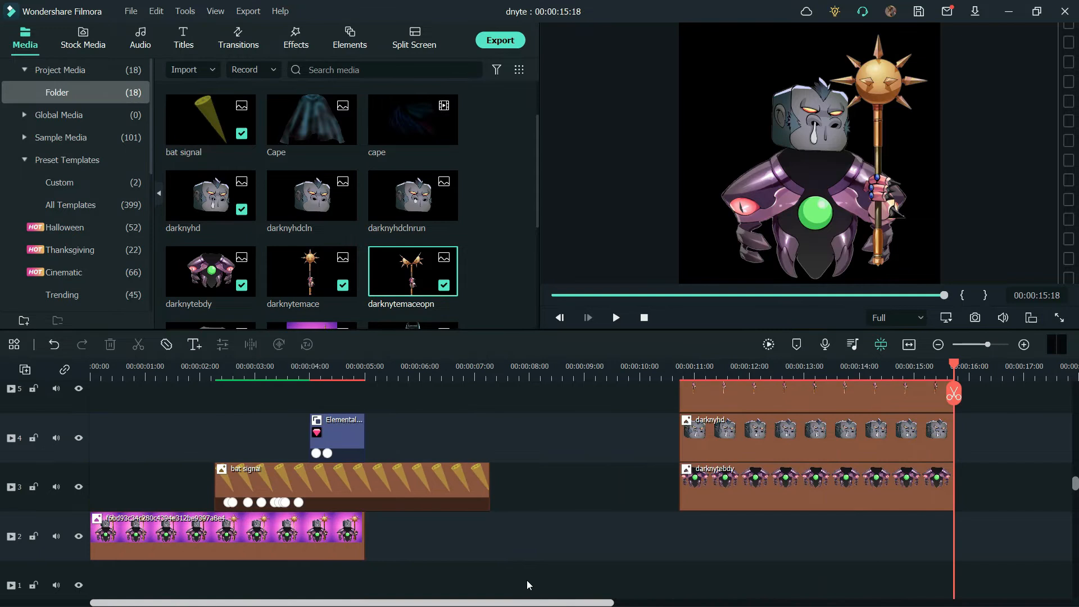
Move the body, head and two mace clips together so they start at 00:00:05:00, directly after the first artwork clip.
left_click_drag(991, 500, 694, 447)
scroll(1, 427, "down", 2)
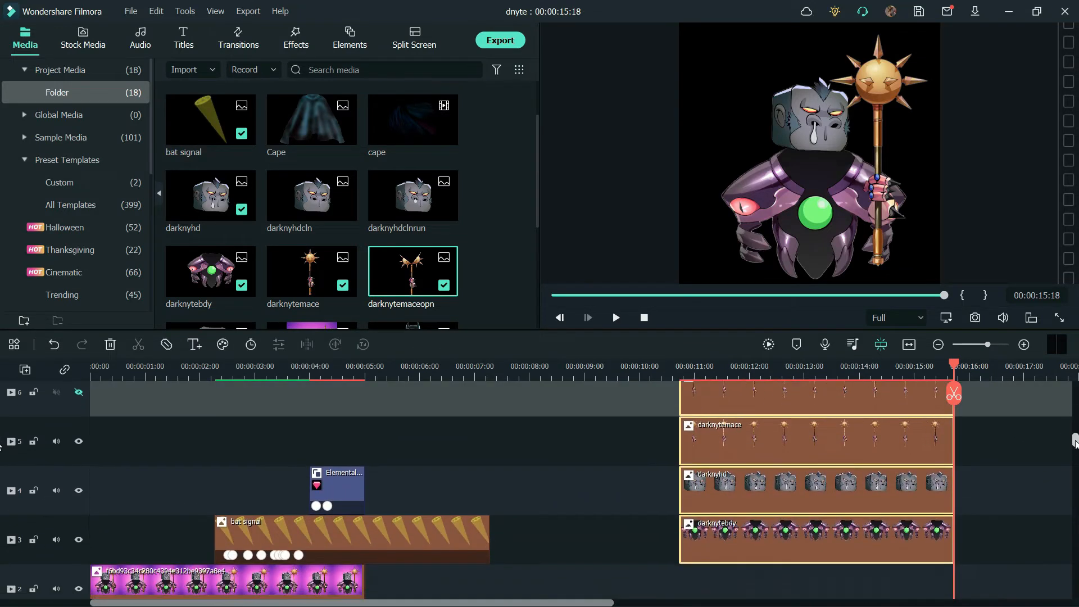
left_click_drag(769, 492, 504, 443)
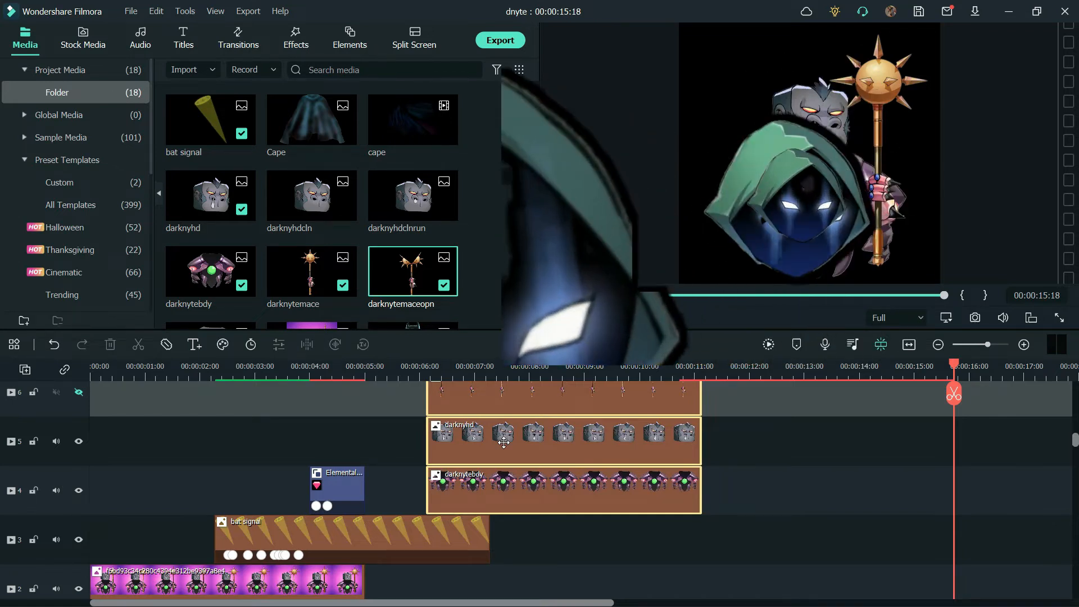
left_click_drag(503, 442, 468, 442)
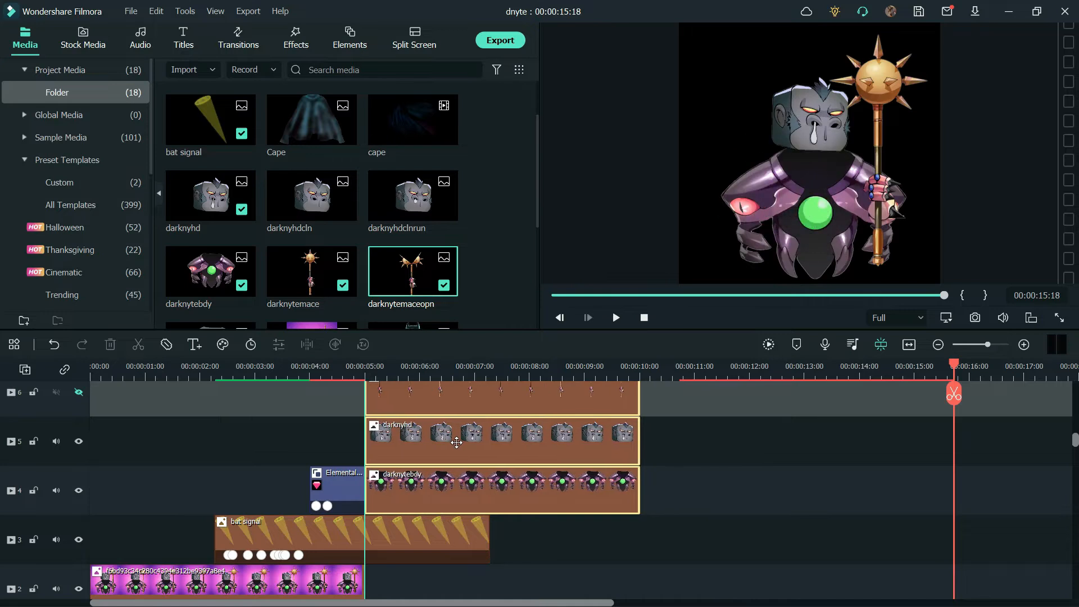
left_click_drag(457, 443, 456, 443)
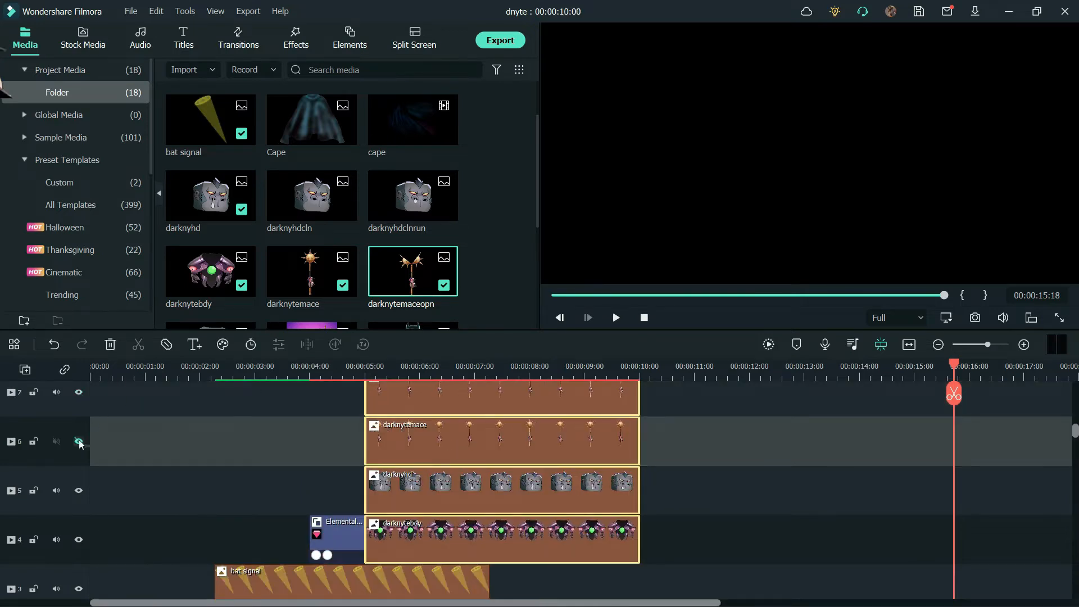
Keyframe opacity around 00:00:06:06 so darknytemace fades out to 0% while darknytemaceopn fades in from 0%, and apply the animation.
left_click_drag(260, 369, 375, 385)
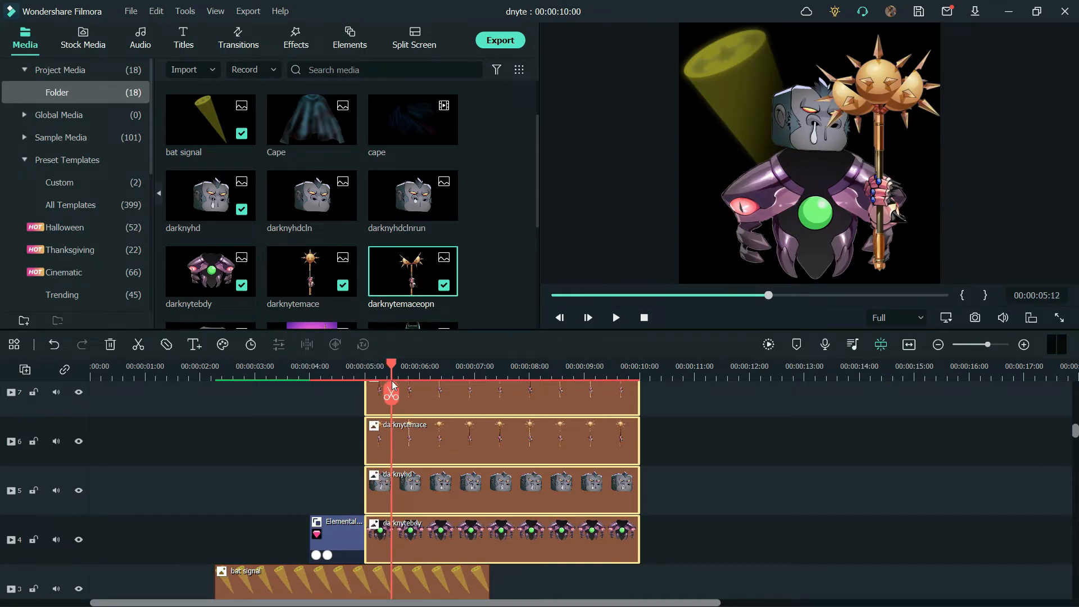
scroll(32, 434, "up", 1)
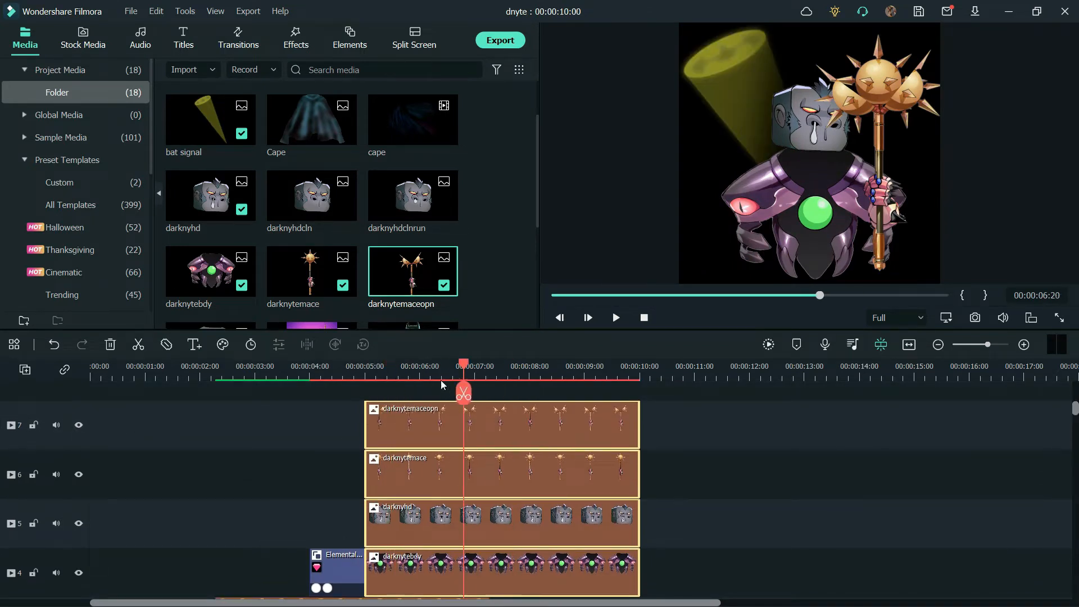
left_click(434, 493)
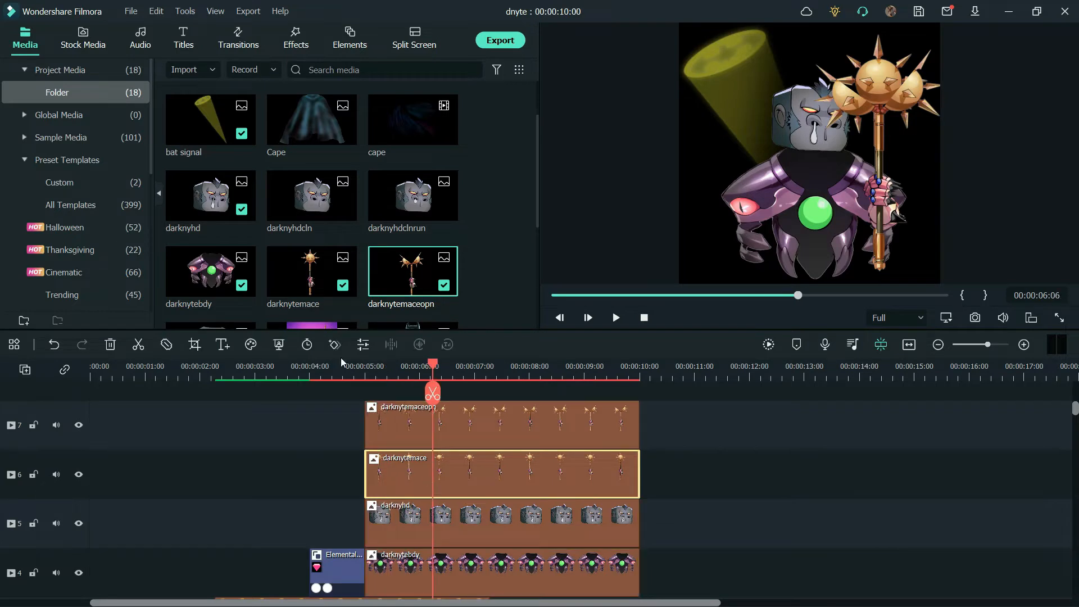
left_click(336, 345)
left_click(441, 368)
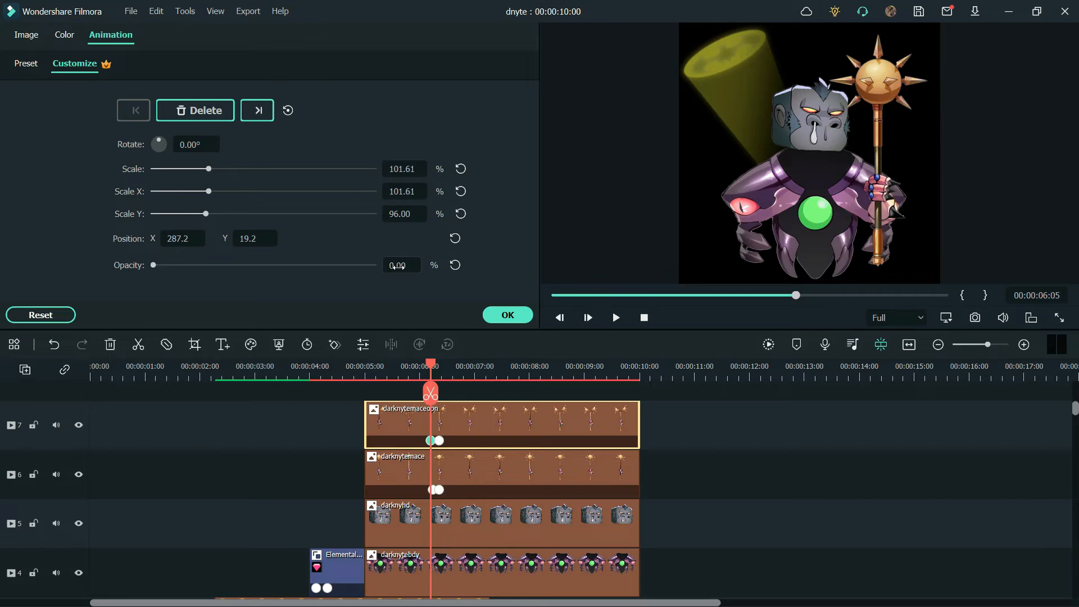
left_click(393, 474)
left_click(365, 368)
left_click_drag(424, 387, 535, 397)
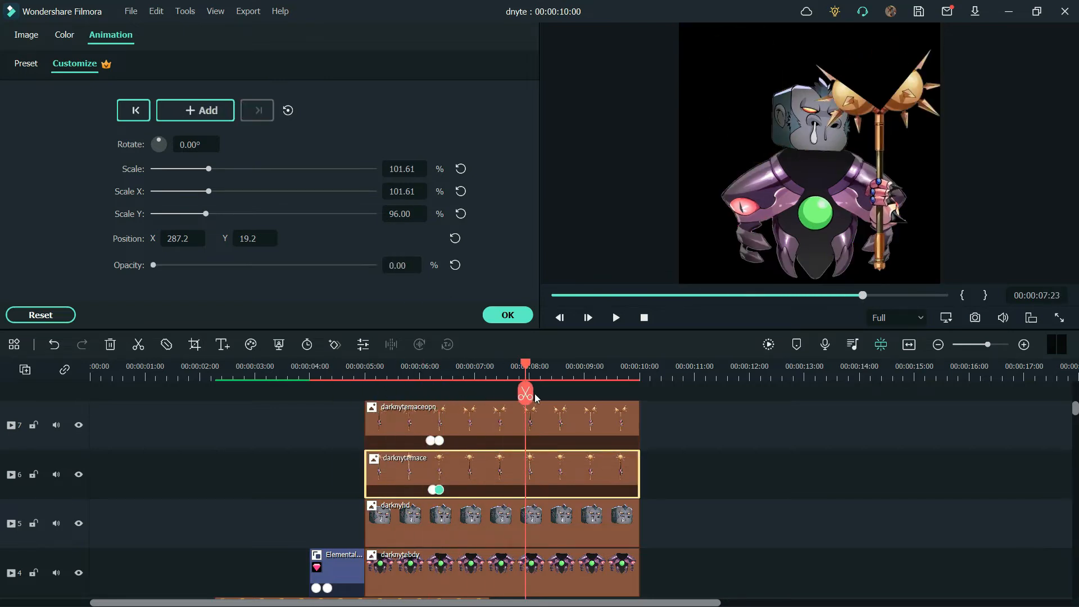
left_click(507, 316)
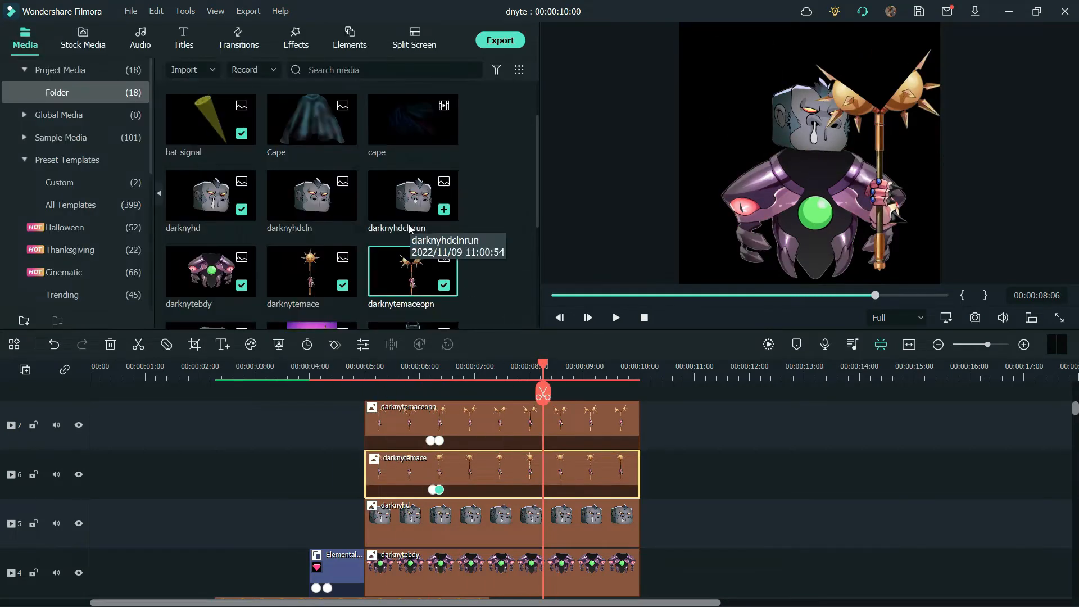
Add the blowing_smoke element from the Smoke category on a new track above the darknytemaceopn clip.
left_click(350, 39)
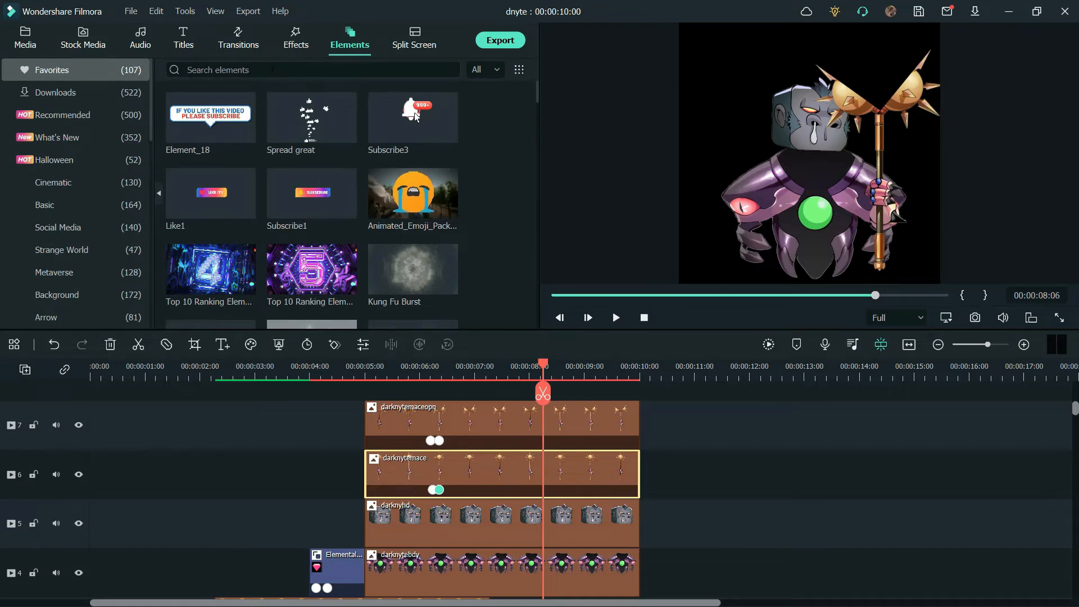
scroll(150, 194, "down", 3)
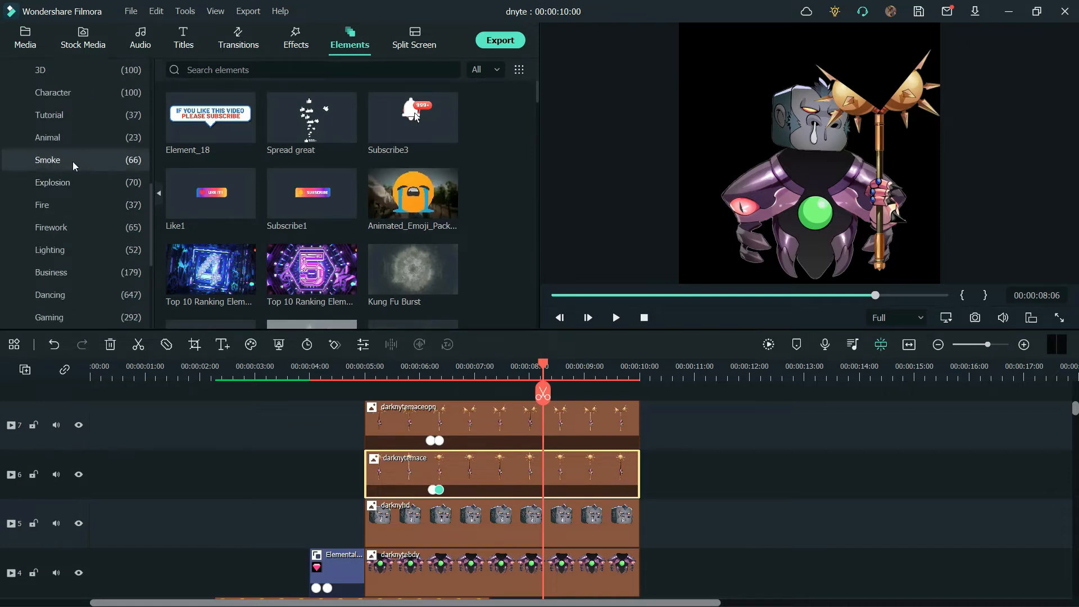
left_click(72, 161)
left_click_drag(538, 99, 538, 194)
left_click(302, 266)
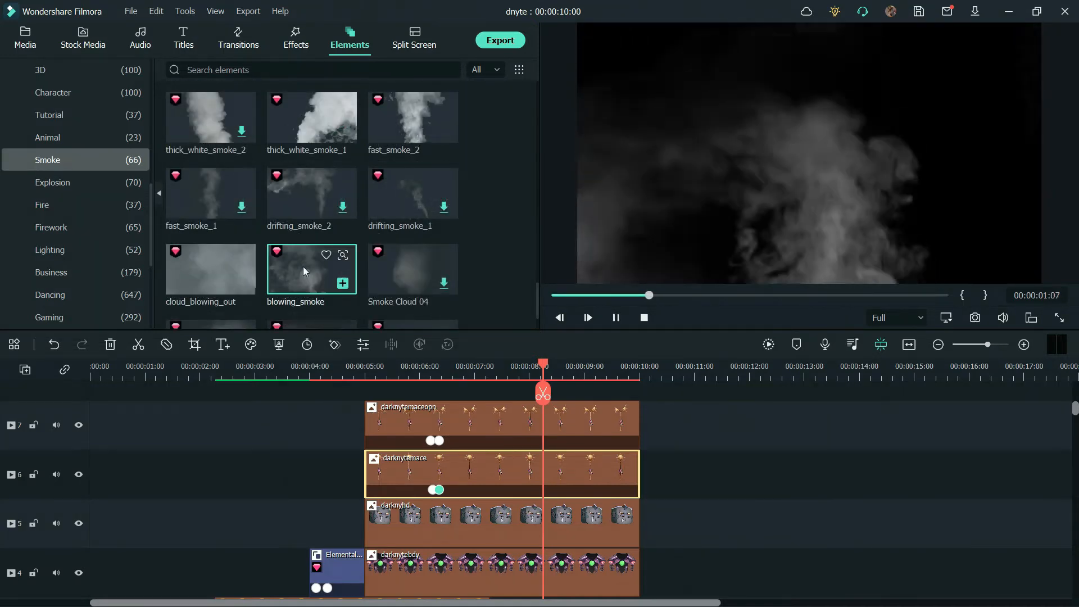
left_click_drag(304, 275, 503, 374)
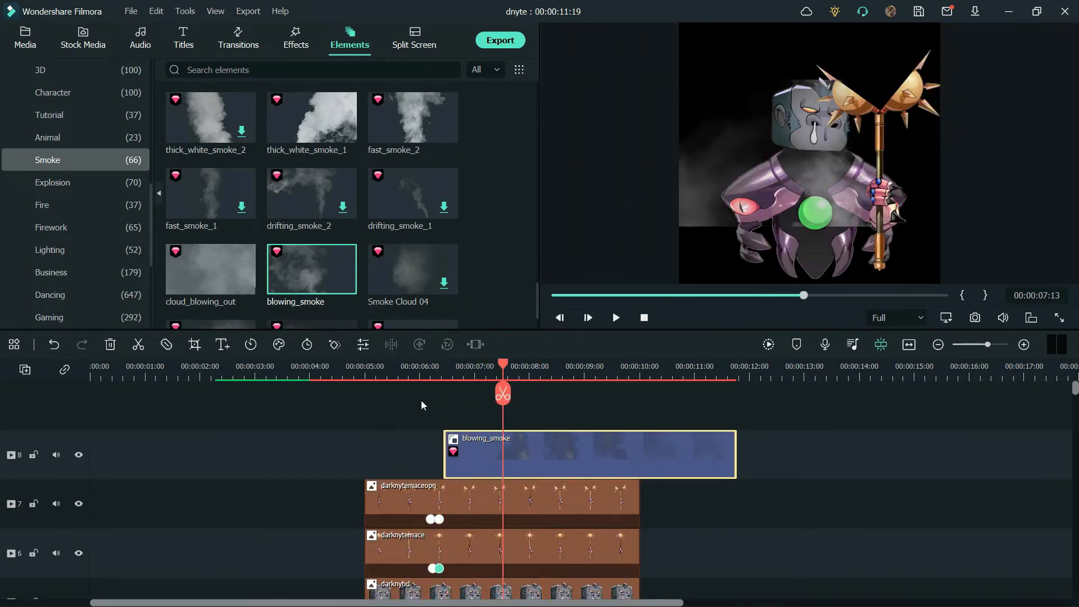
Position the smoke over the open mace, place its clip on track 2 at 00:00:06:00, widen it and preview the result.
left_click_drag(722, 153, 760, 35)
left_click_drag(529, 468, 504, 504)
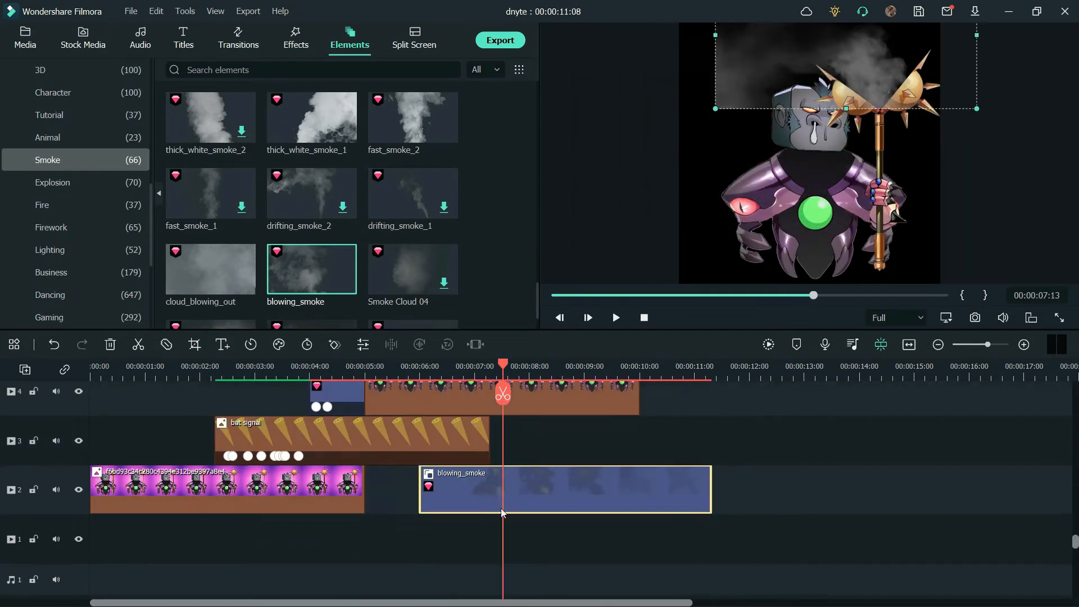
left_click_drag(715, 35, 679, 35)
double_click(982, 36)
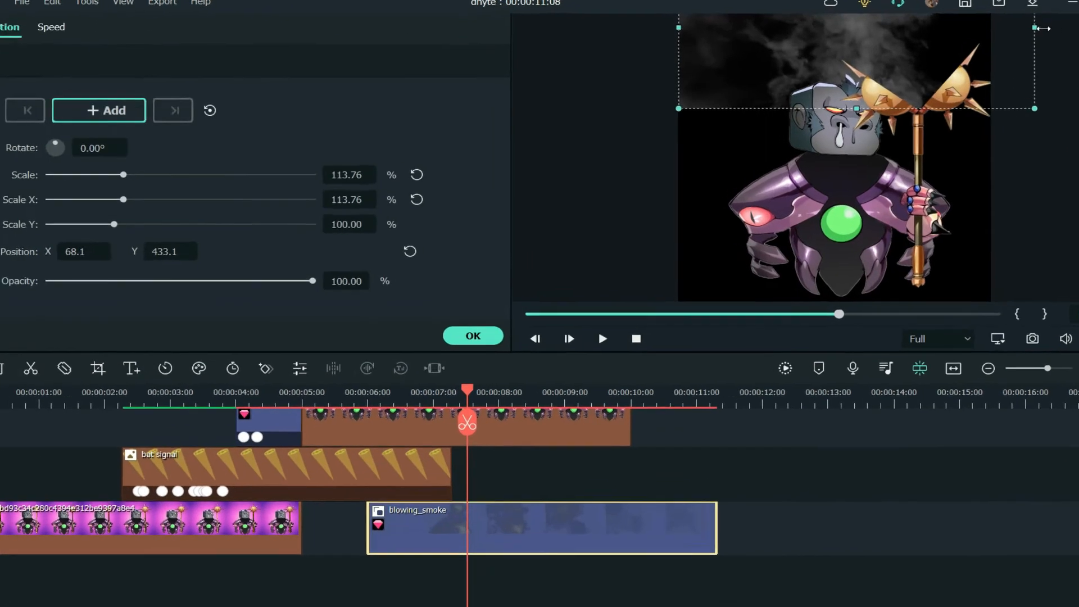
left_click_drag(1037, 28, 1078, 28)
left_click_drag(466, 392, 121, 391)
left_click(602, 340)
left_click(595, 355)
left_click_drag(546, 403, 423, 397)
Apply a Double line mask to the blowing_smoke clip, spread it around the open mace, and preview from 00:00:02:00.
left_click(705, 26)
left_click(470, 482)
left_click(471, 545)
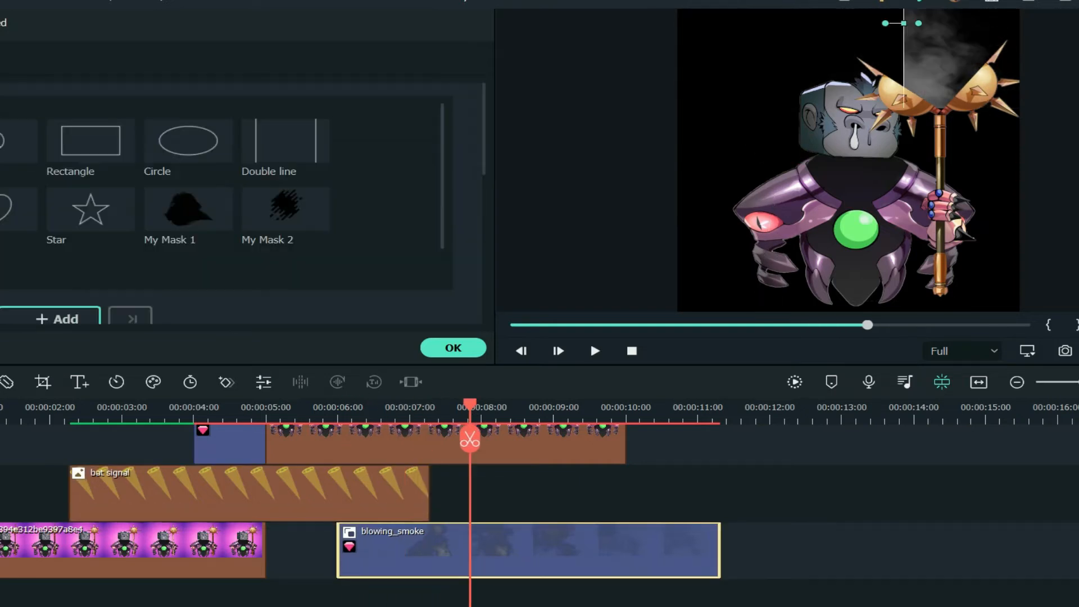
left_click(286, 140)
left_click_drag(847, 24, 772, 28)
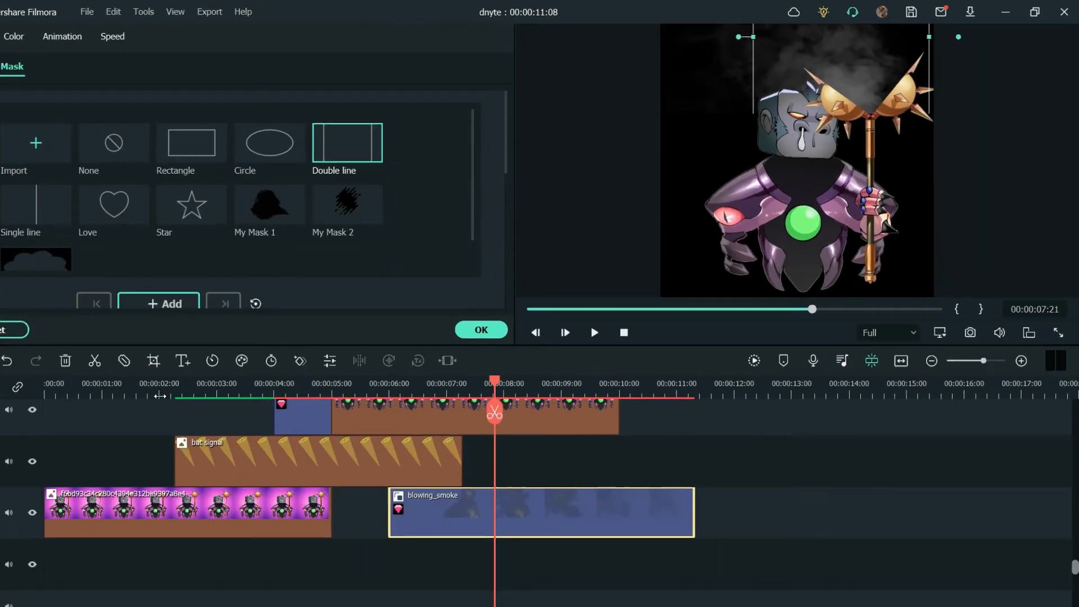
left_click(199, 375)
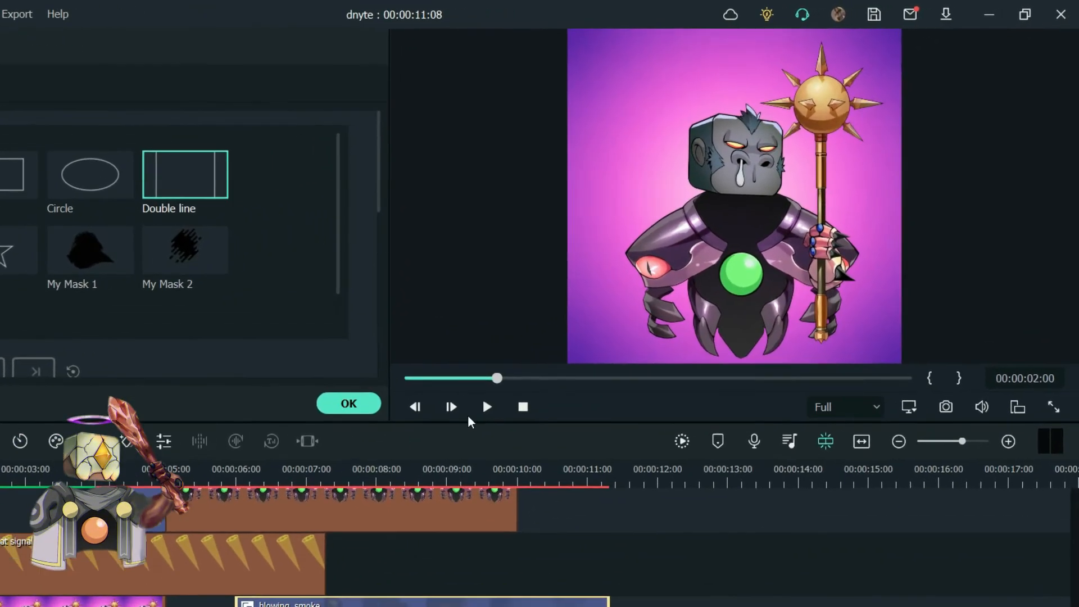
left_click(427, 446)
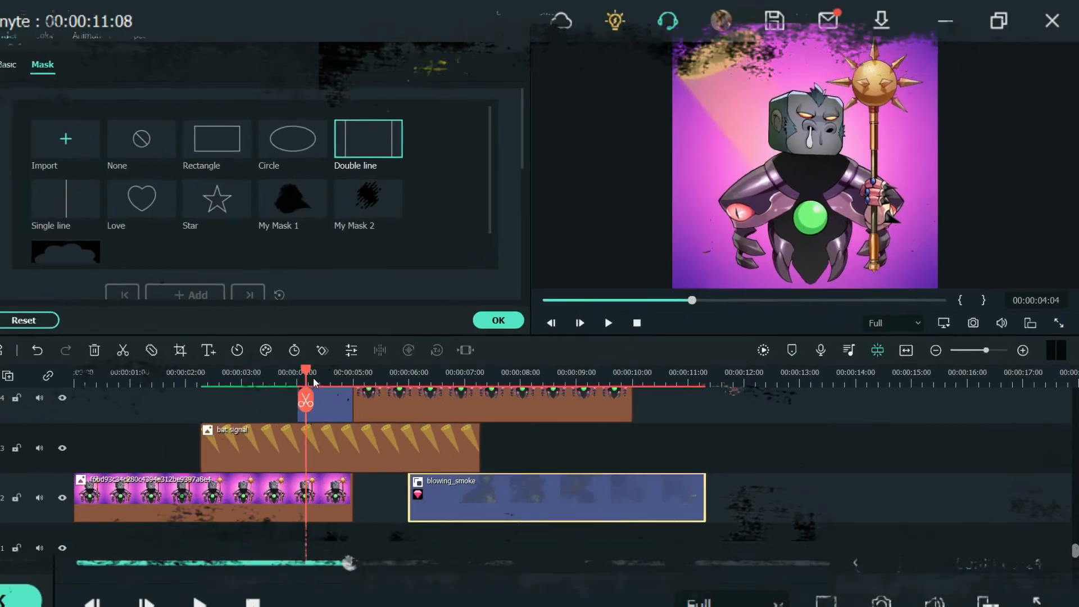
Shift the opacity keyframes of the darknytemace and darknytemaceopn clips earlier, to about 00:00:05:14.
left_click_drag(355, 377, 378, 368)
scroll(1, 549, "up", 5)
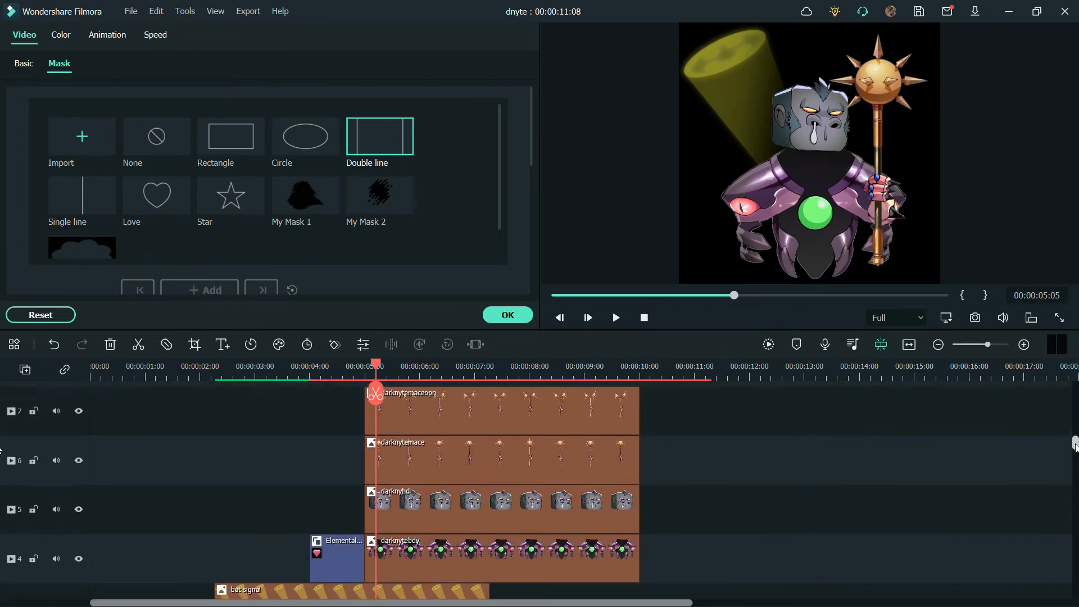
left_click(416, 427)
left_click(413, 471)
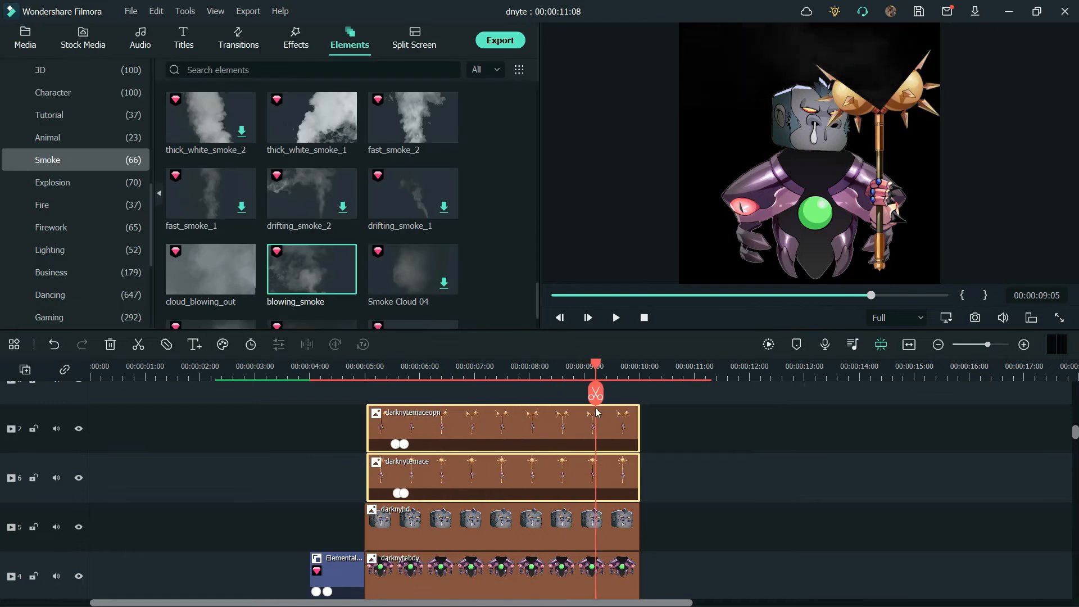
Add a Bursting Smoke Pack transition from the Smoke category to the end of the darknytemaceopn clip.
left_click_drag(596, 411, 508, 409)
left_click(250, 45)
scroll(111, 251, "down", 5)
left_click(84, 160)
scroll(531, 238, "down", 2)
scroll(527, 225, "up", 2)
scroll(542, 183, "up", 5)
left_click(397, 210)
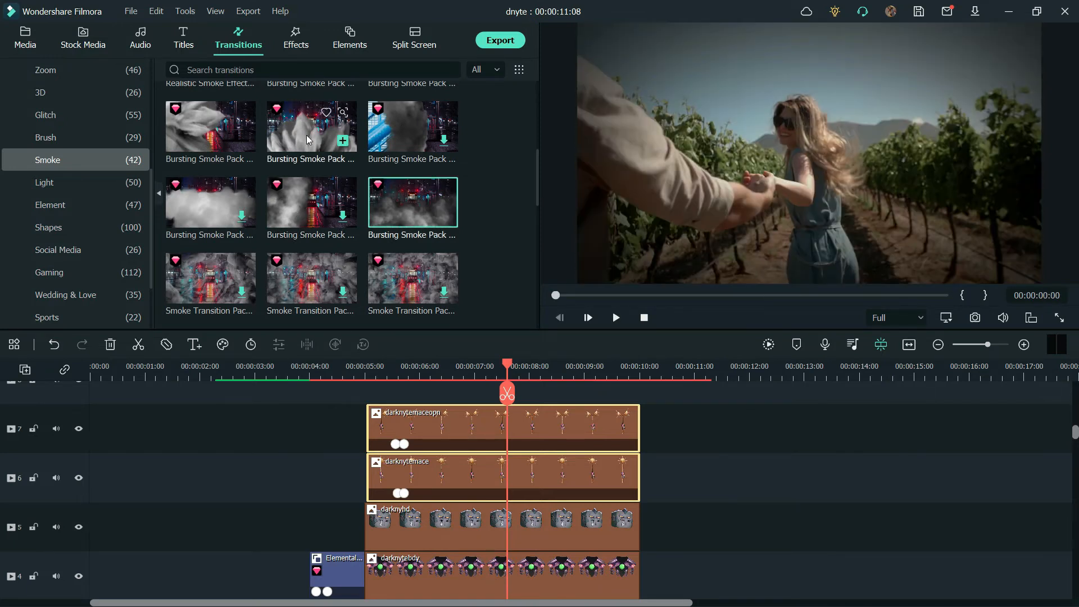
left_click_drag(399, 204, 531, 441)
Trim the ends of the darknytemace, darknyhd and darknytebdy clips to 00:00:08:23, within the smoke transition.
left_click_drag(507, 364, 582, 368)
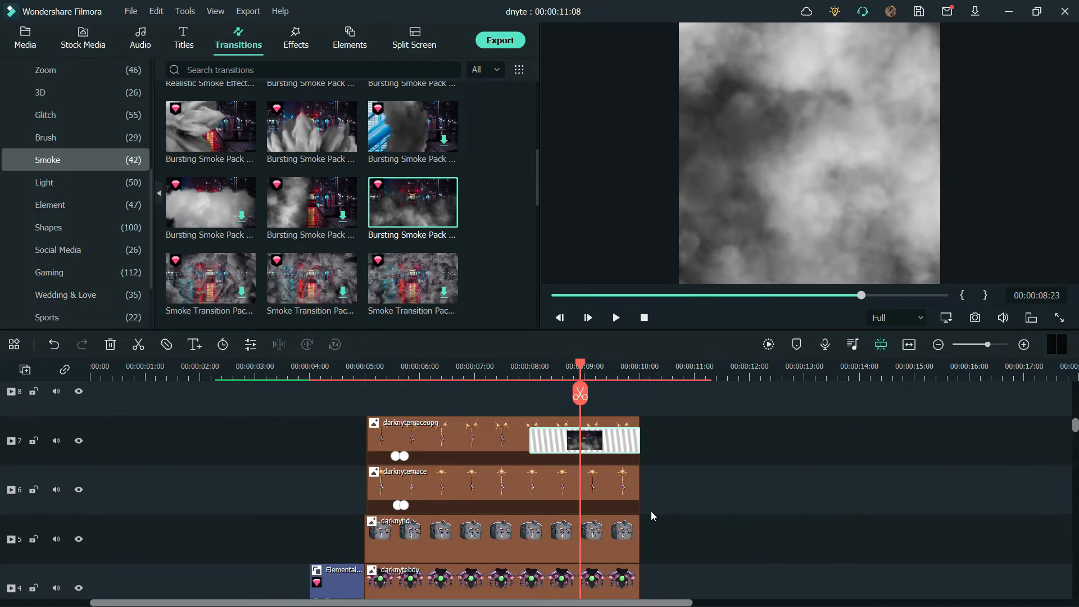
scroll(651, 515, "down", 2)
right_click(605, 430)
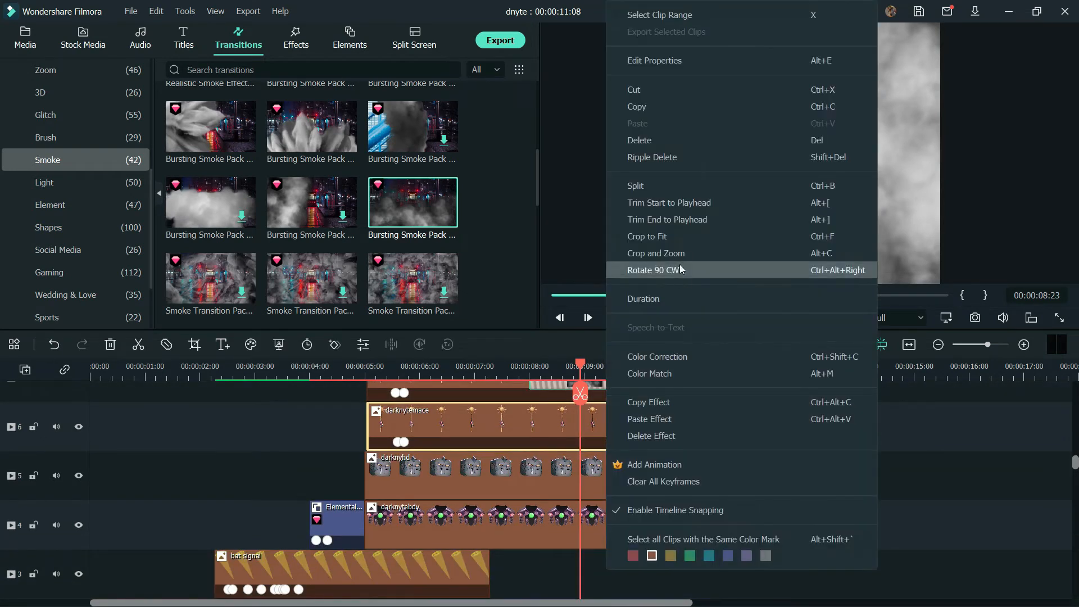
left_click(675, 220)
left_click(608, 486)
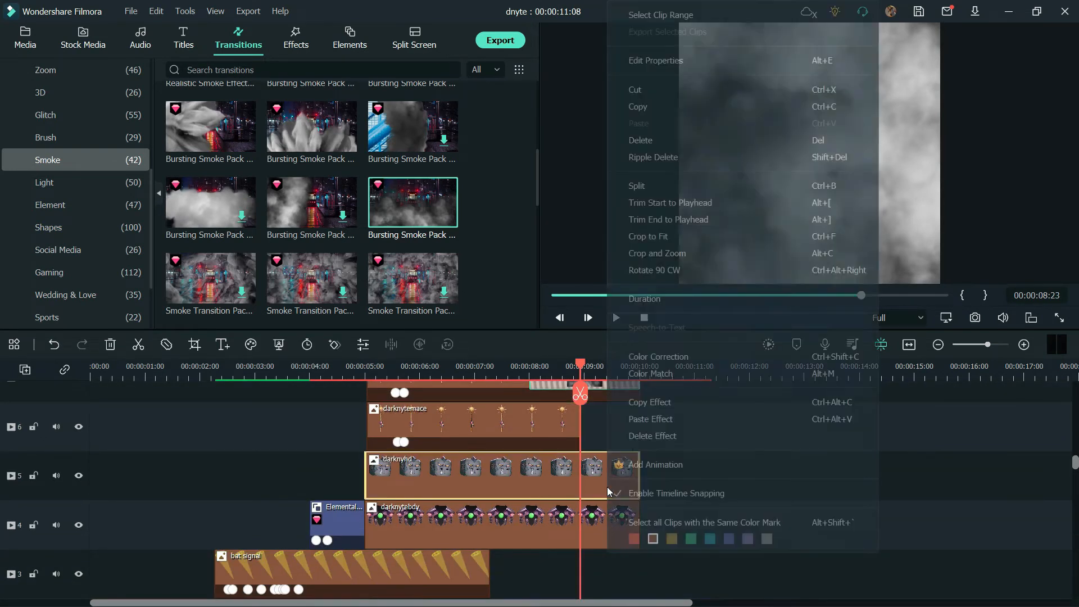
left_click(663, 220)
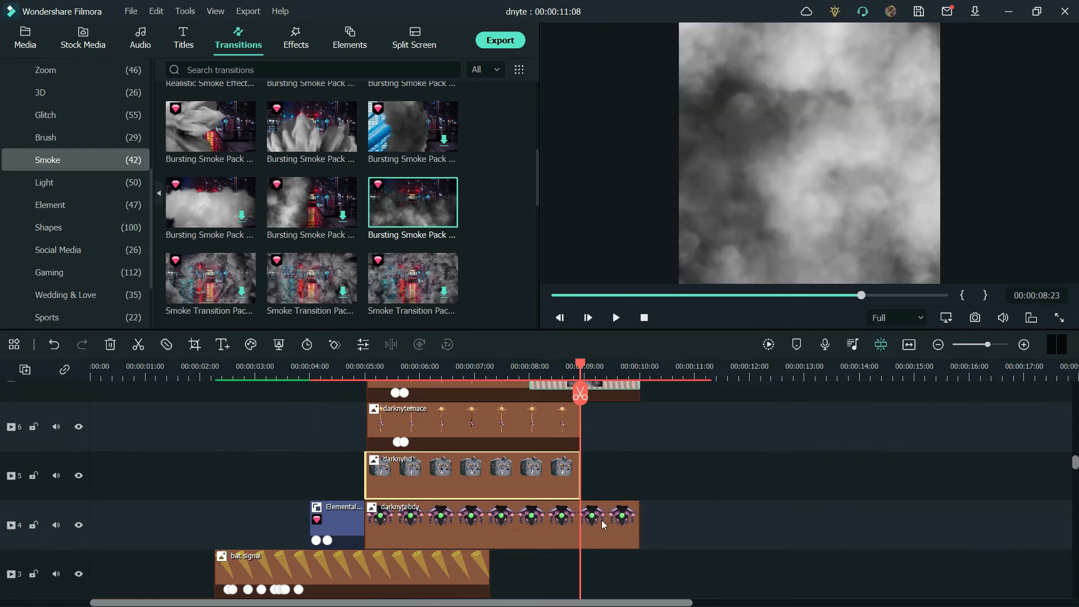
right_click(602, 524)
left_click(643, 224)
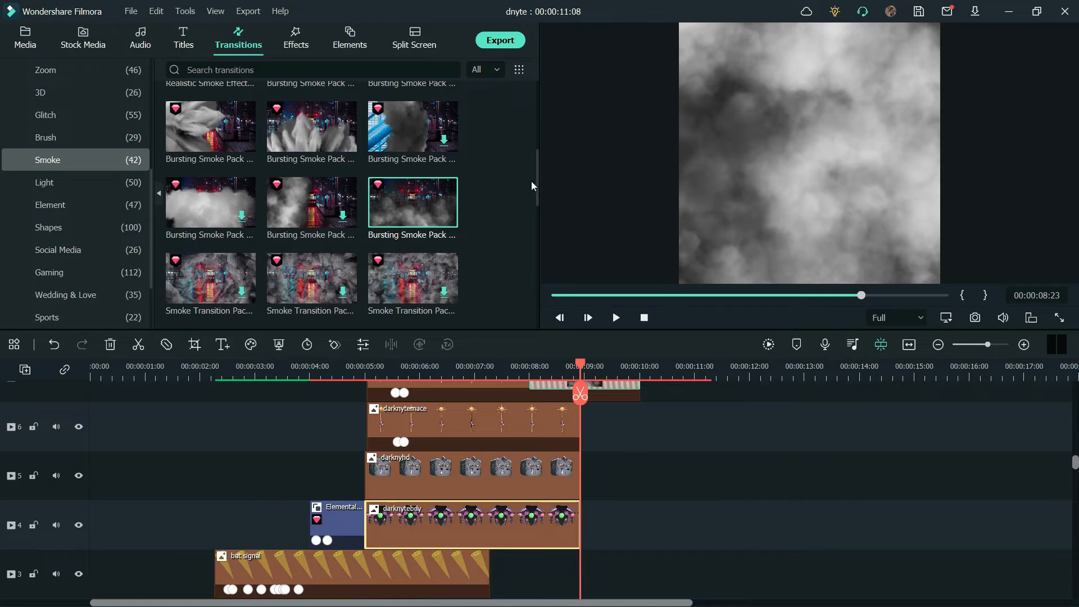
Add the Weather Overlay Pack Overlay 19 lightning effect on track 8 at 00:00:08:23 and preview it.
left_click_drag(534, 174, 537, 93)
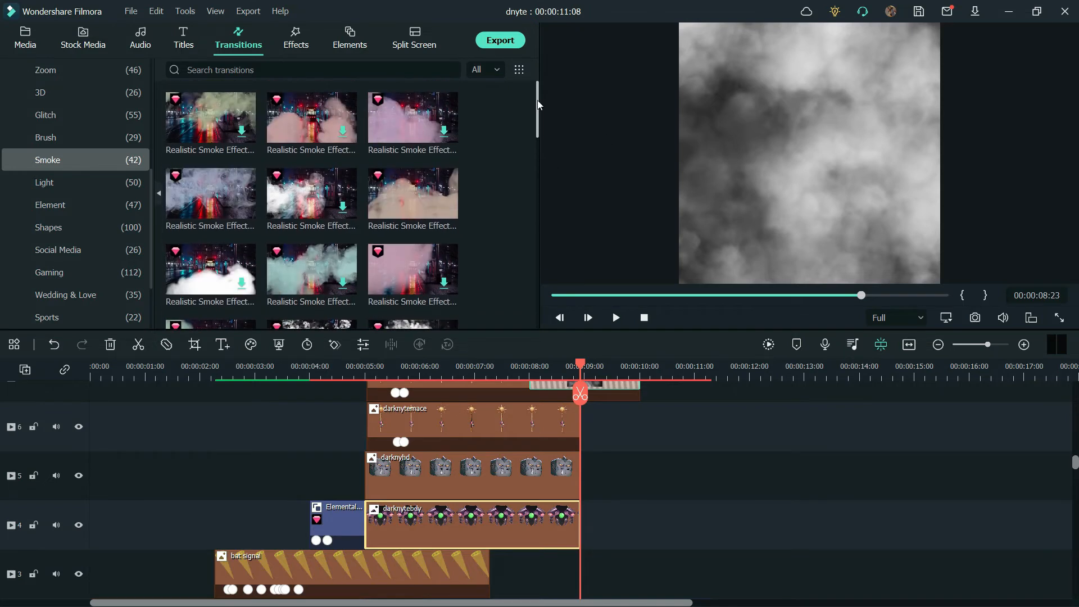
left_click(351, 34)
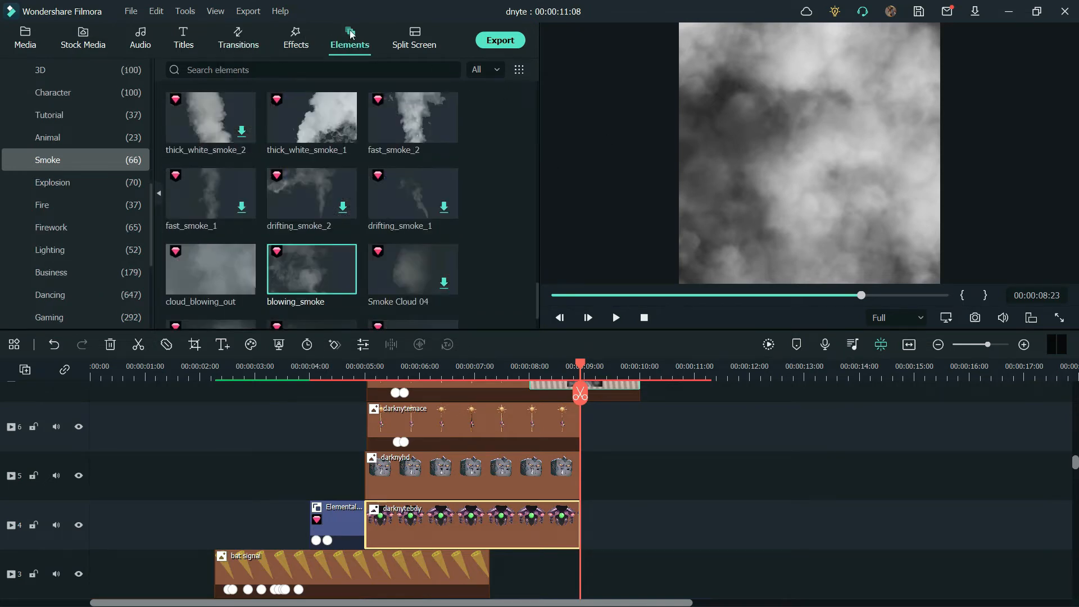
left_click(298, 45)
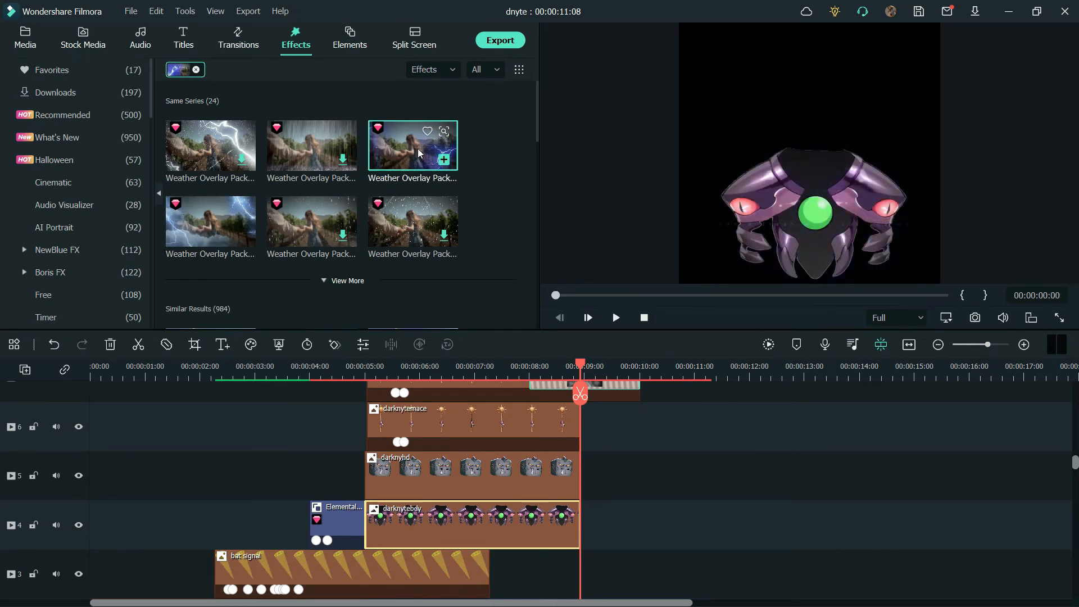
left_click_drag(462, 244, 585, 447)
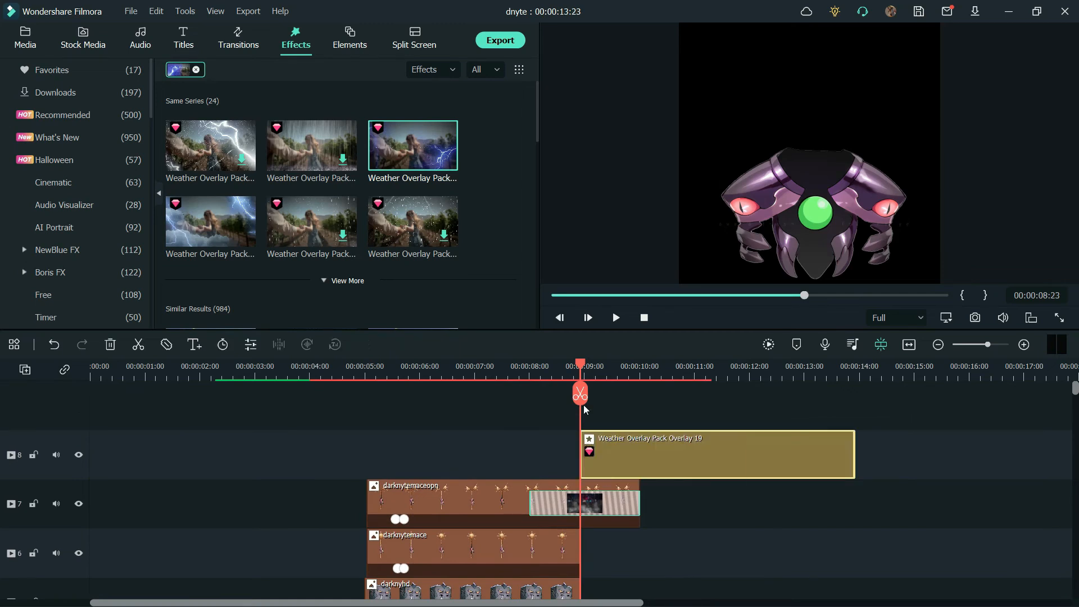
left_click(538, 373)
left_click_drag(549, 375, 644, 372)
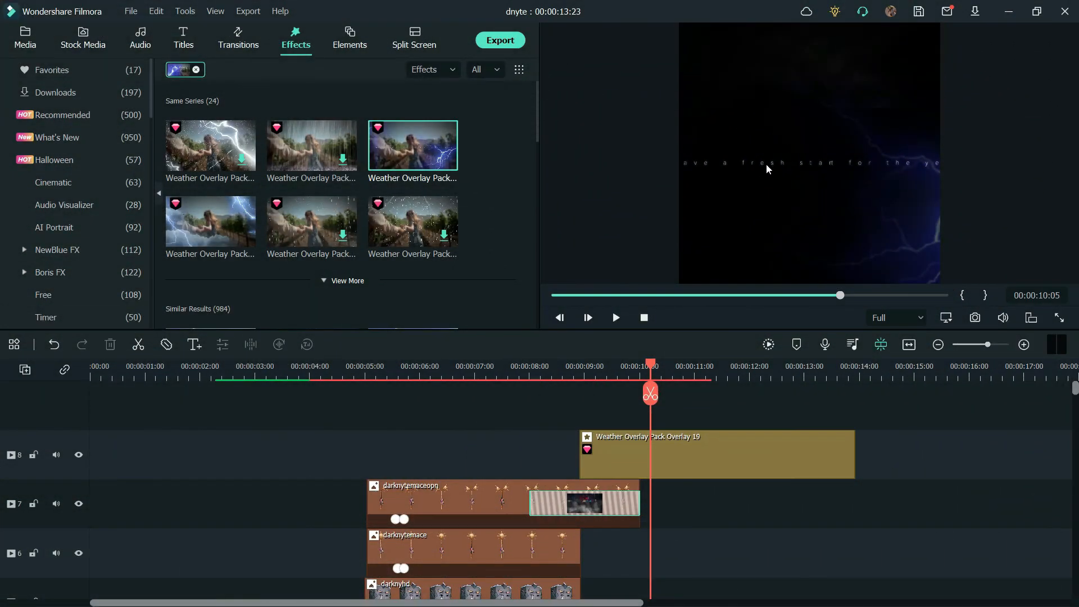
mouse_move(652, 366)
left_mouse_down()
mouse_move(840, 371)
mouse_move(649, 383)
left_mouse_up()
left_click_drag(577, 391, 659, 400)
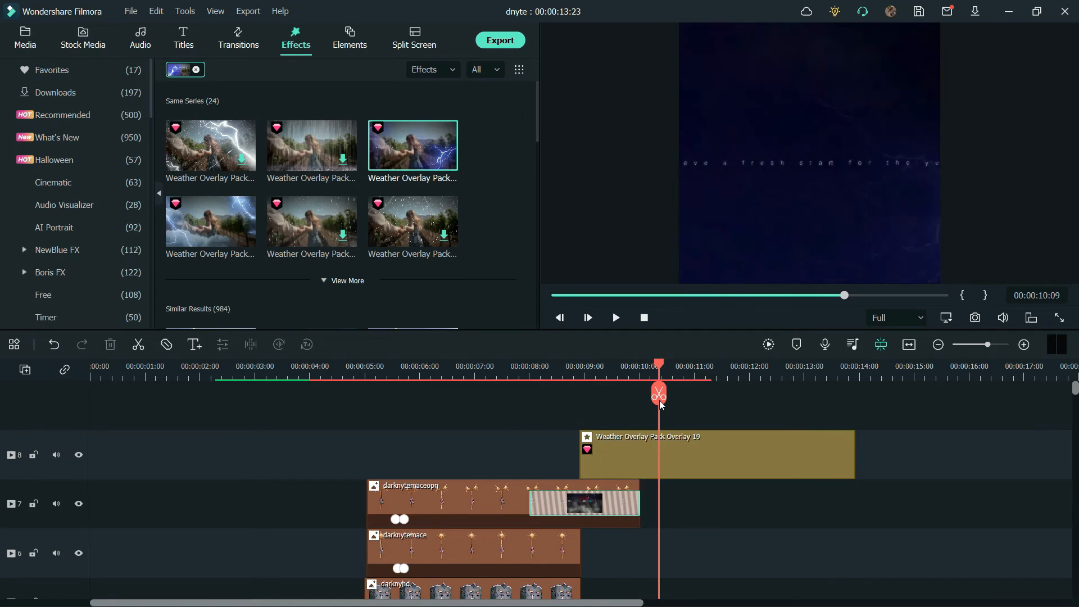
Place the dnyte video from the project media on track 3 and shift its start to 00:00:09:07.
mouse_move(581, 367)
left_mouse_down()
mouse_move(453, 373)
mouse_move(575, 368)
left_mouse_up()
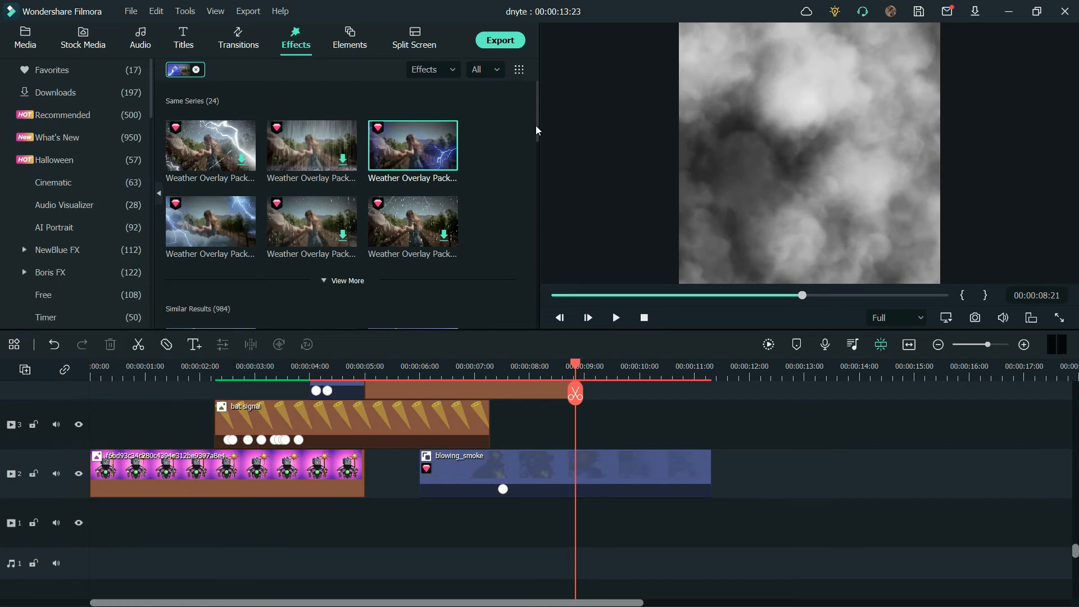
left_click(20, 41)
scroll(527, 205, "down", 5)
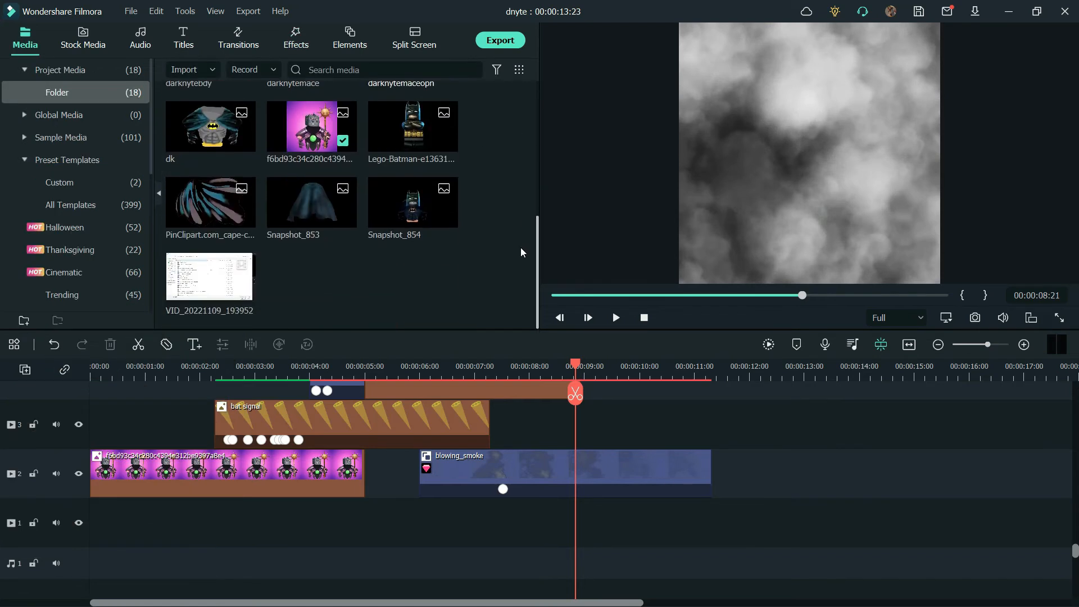
left_click_drag(521, 234, 528, 103)
left_click_drag(312, 127, 589, 443)
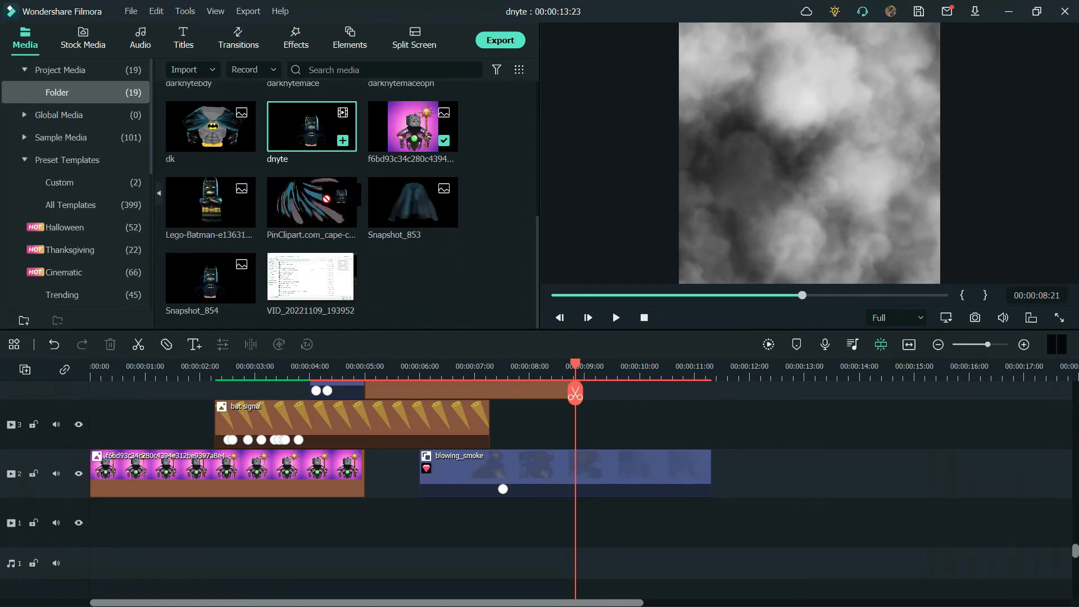
scroll(626, 457, "up", 3)
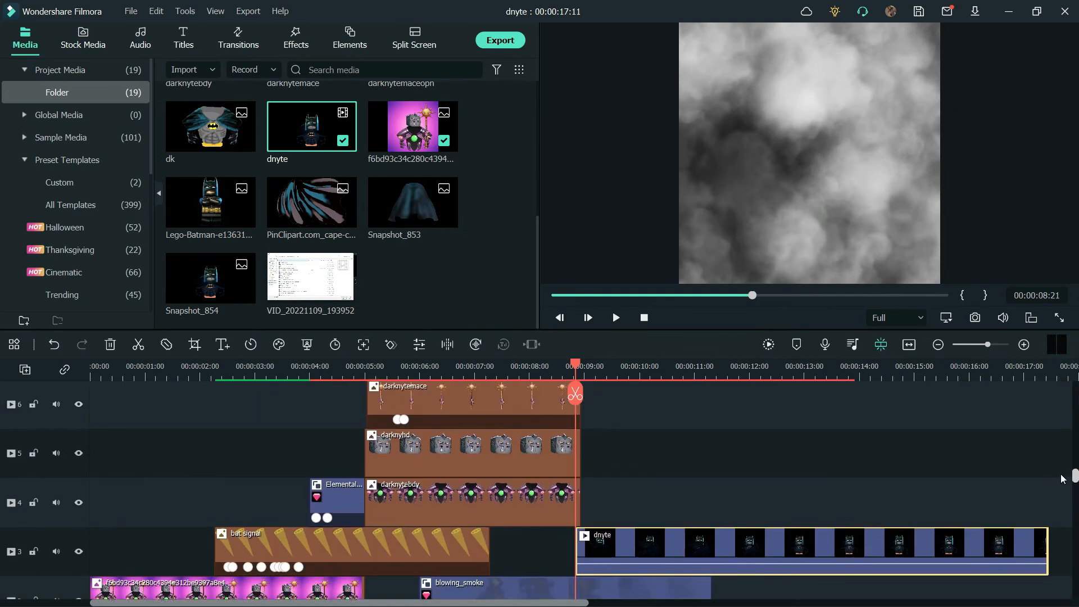
left_click_drag(576, 371, 602, 371)
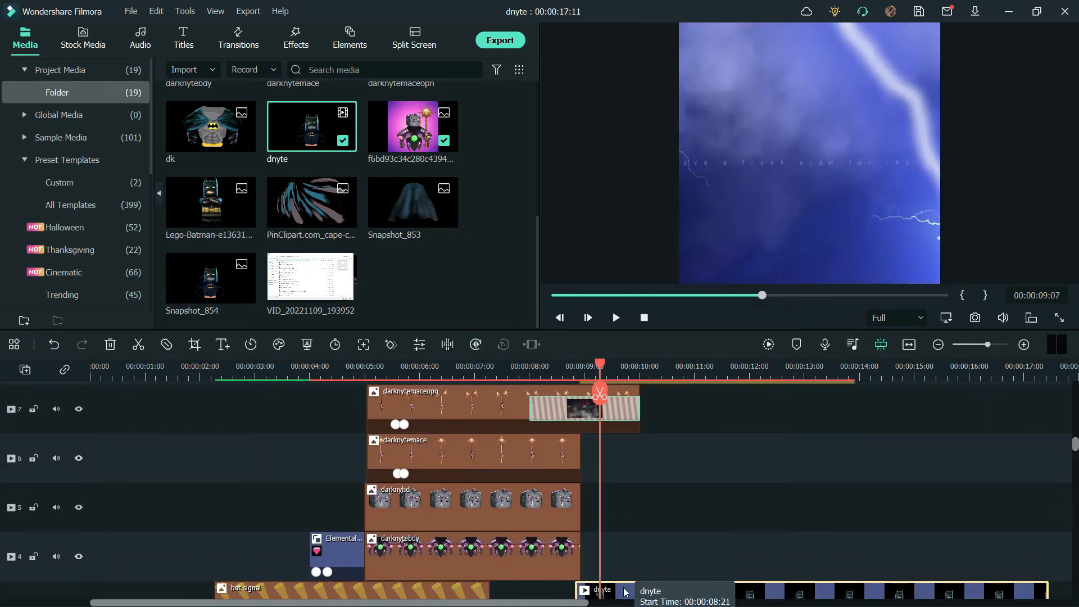
left_click_drag(624, 591, 644, 586)
Extend the Weather Overlay Pack Overlay 19 effect to end at about 00:00:16:21.
left_click_drag(600, 368, 905, 404)
left_click_drag(835, 418, 1012, 415)
scroll(1016, 447, "up", 2)
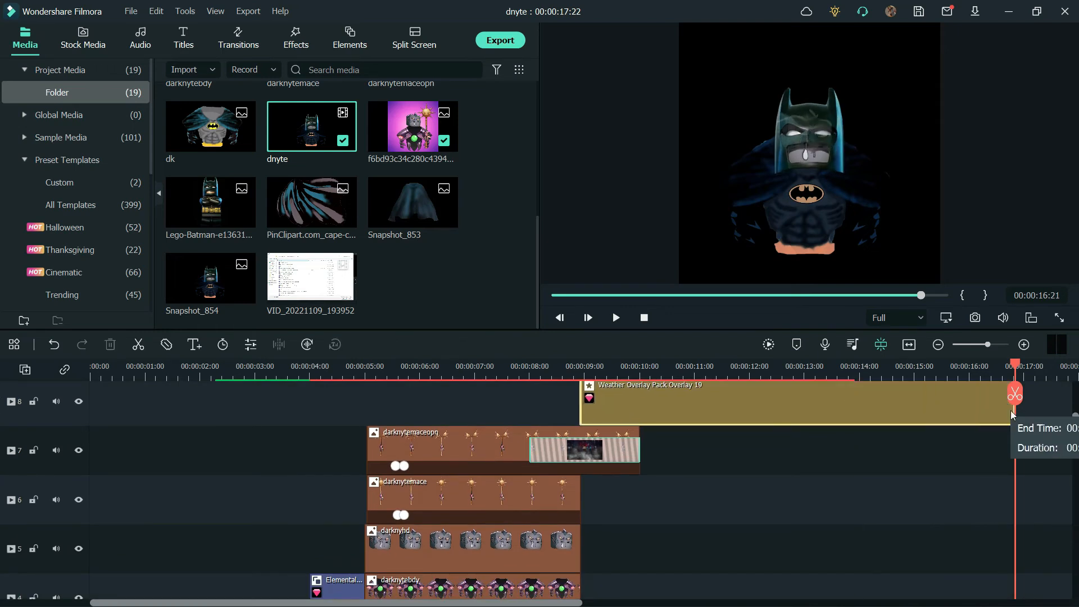
Lower the Weather Overlay Pack Overlay 19 opacity to 27.
left_click_drag(1014, 369, 960, 405)
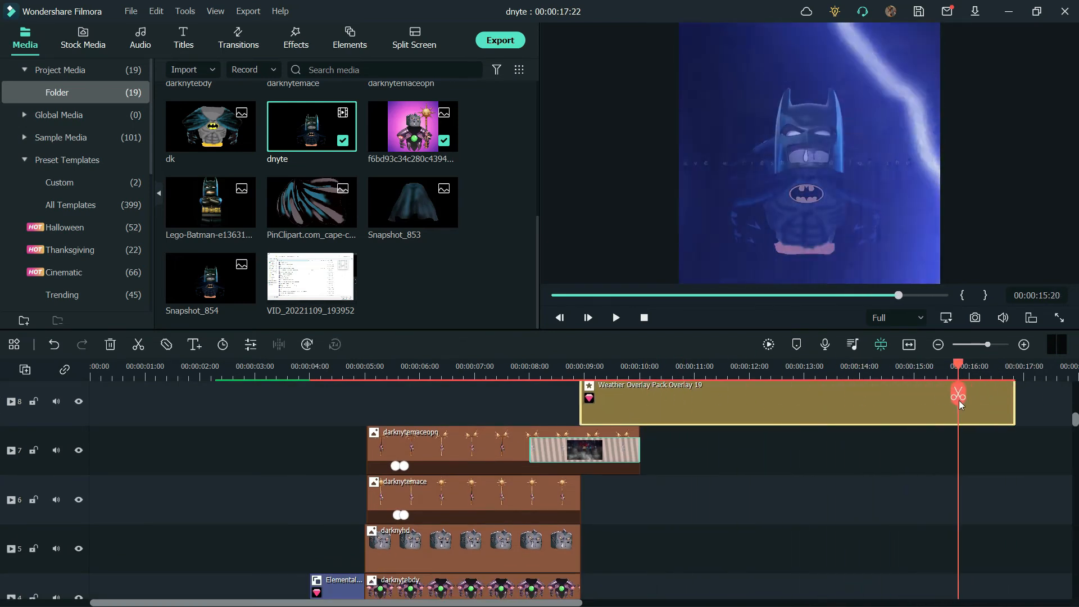
double_click(697, 404)
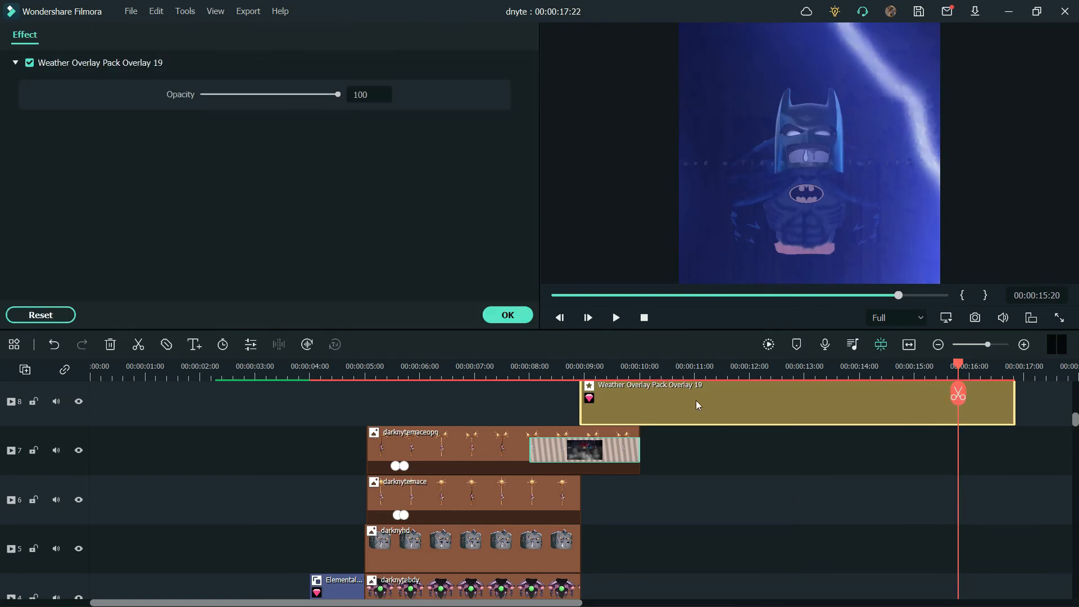
left_click_drag(339, 96, 238, 102)
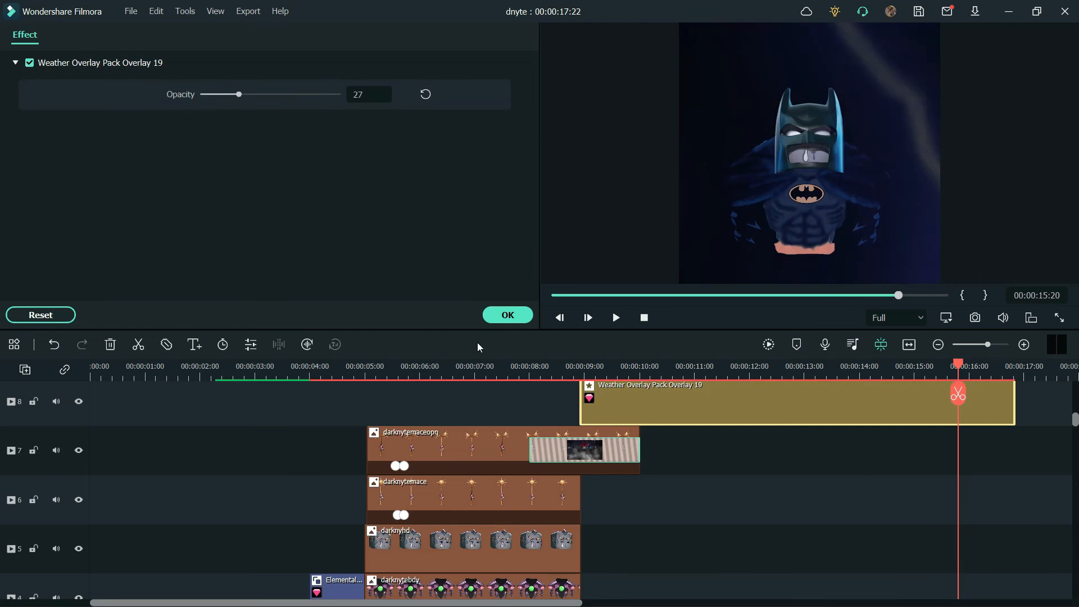
Scrub through the softened lightning over the dnyte clip, then render the timeline preview and play it.
left_click_drag(958, 368, 804, 413)
left_click_drag(922, 424, 667, 420)
left_click_drag(445, 415, 654, 404)
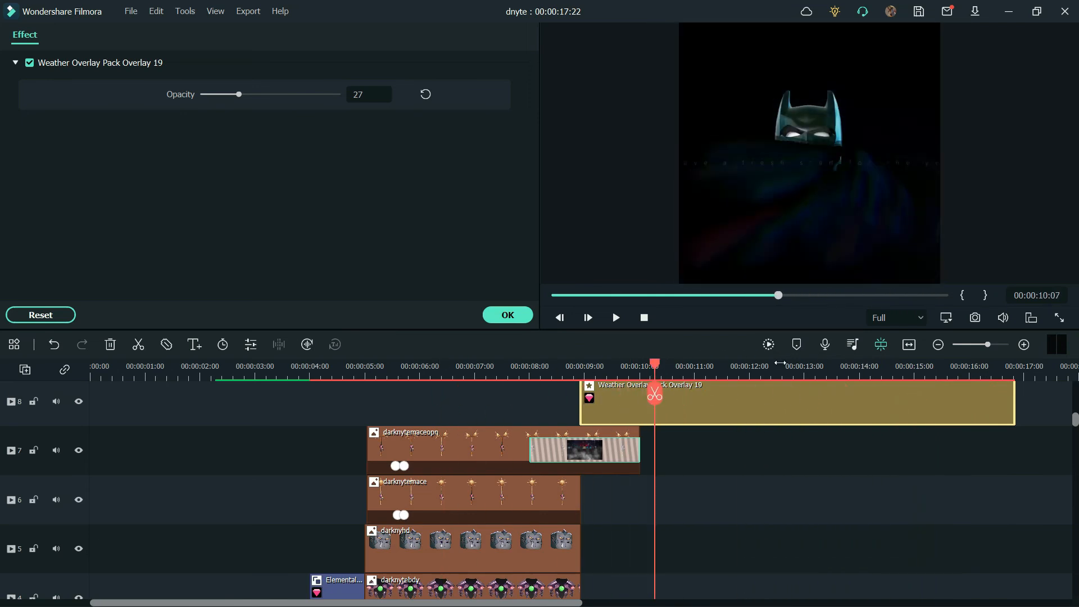
left_click(768, 345)
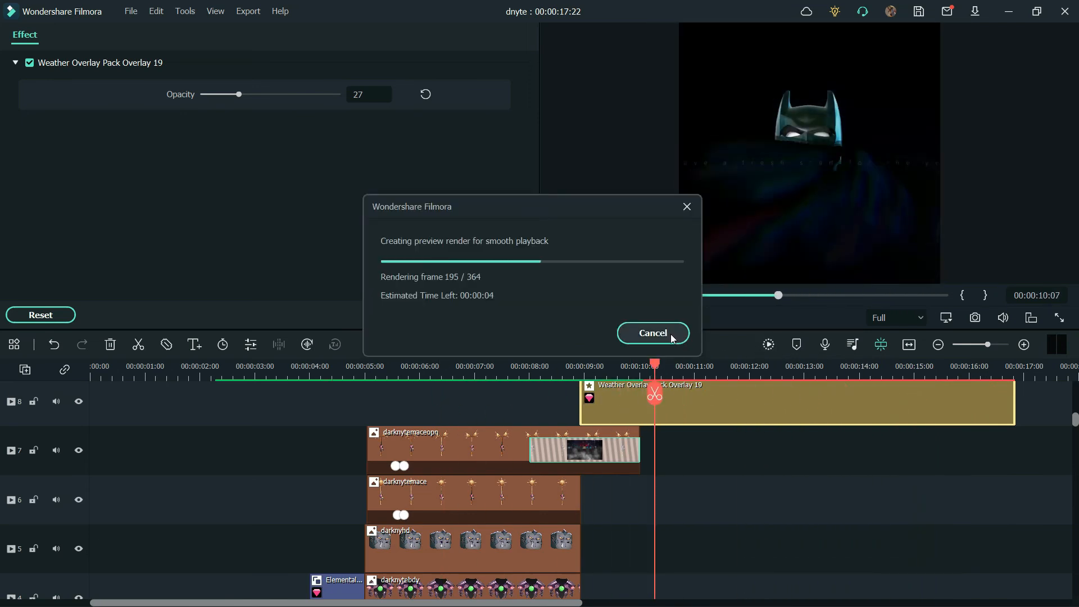
left_click(643, 318)
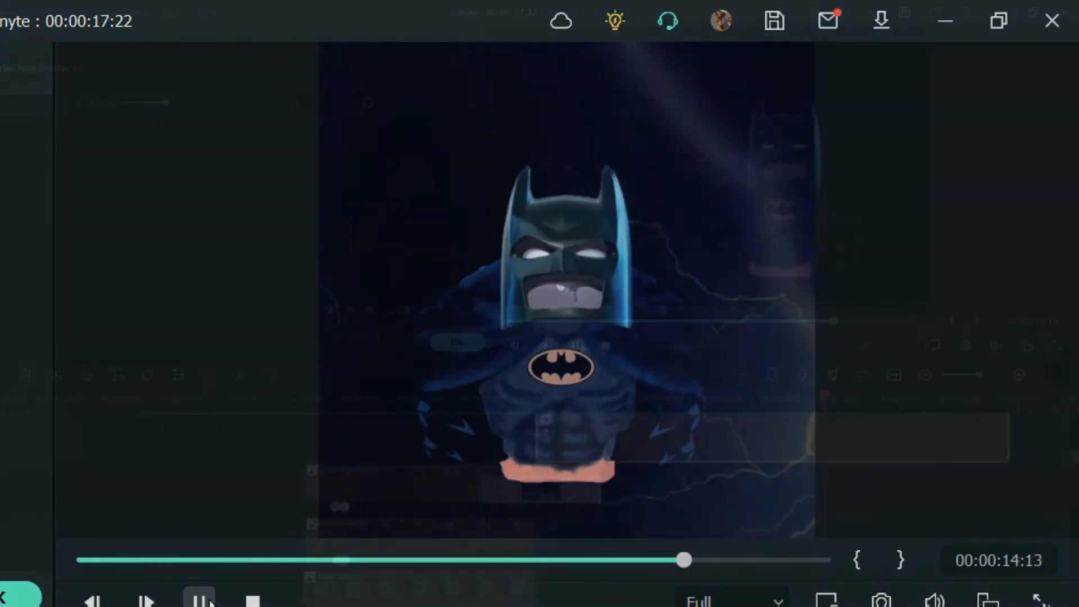
Move the dnyte clip on track 3 to start at about 00:00:10:00, where the smoke transition ends.
left_click_drag(1074, 434, 1075, 462)
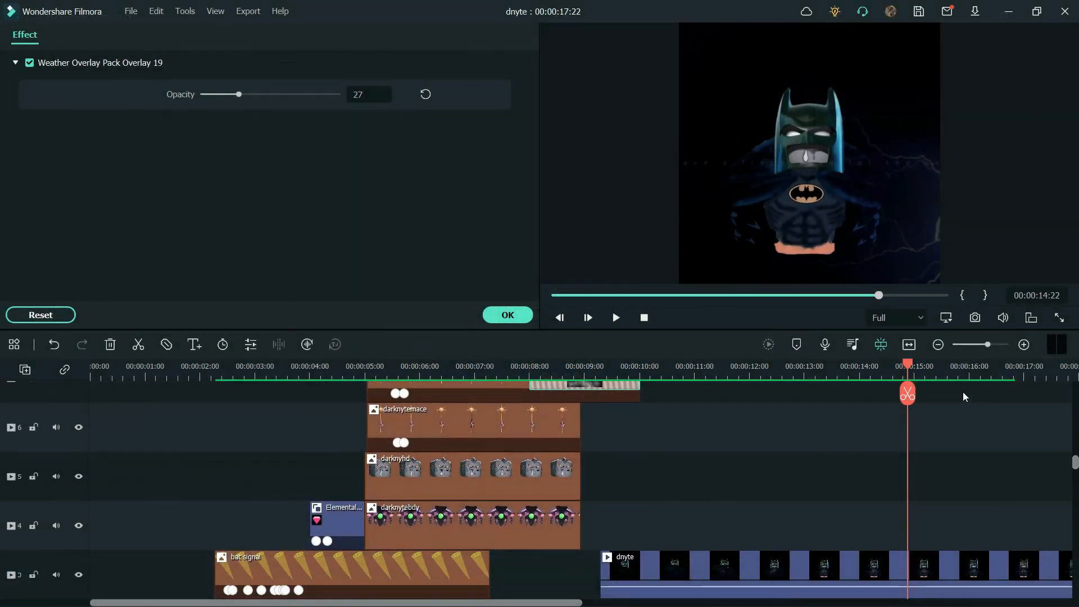
left_click_drag(908, 362, 641, 371)
left_click_drag(685, 560, 725, 559)
mouse_move(643, 366)
left_mouse_down()
mouse_move(595, 368)
mouse_move(709, 376)
mouse_move(644, 375)
left_mouse_up()
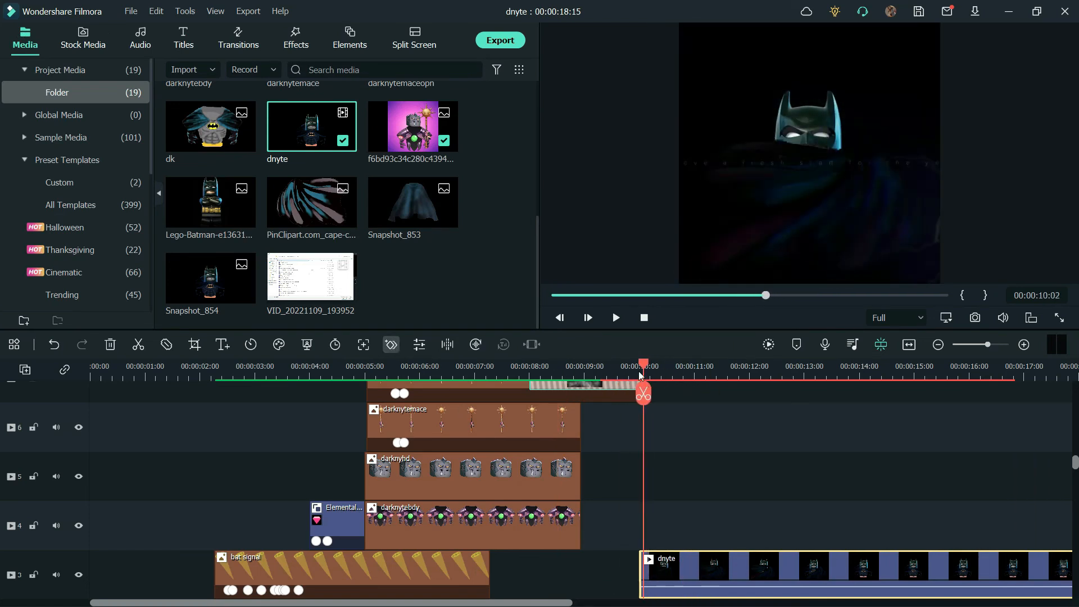
Fade in the dnyte clip with keyframes at 00:00:10:02 and 00:00:11:03, setting the first to 0% opacity, and render the preview.
left_click_drag(645, 364, 702, 371)
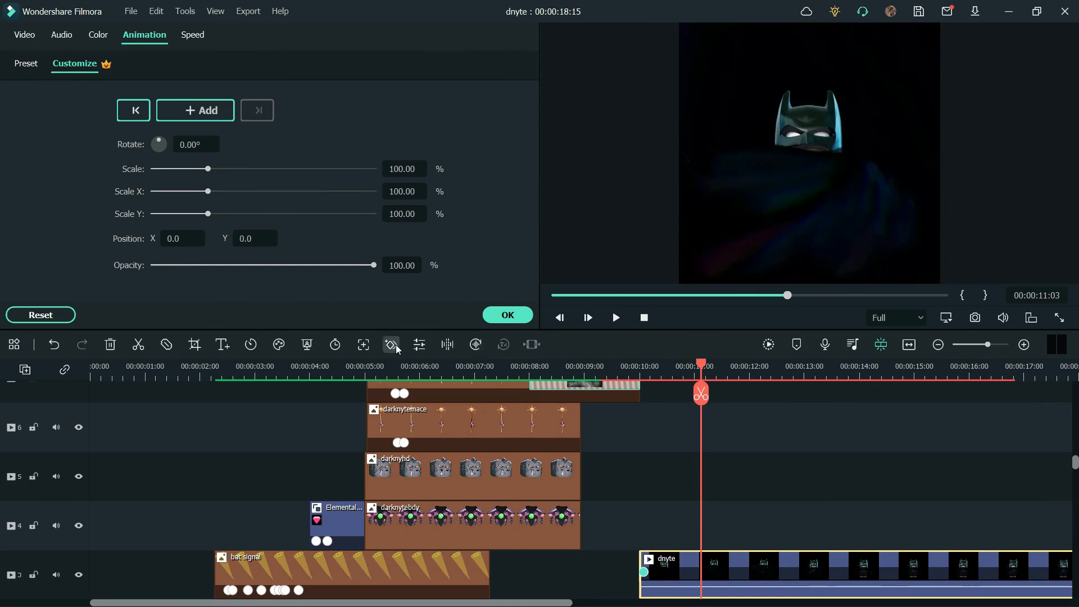
left_click(644, 571)
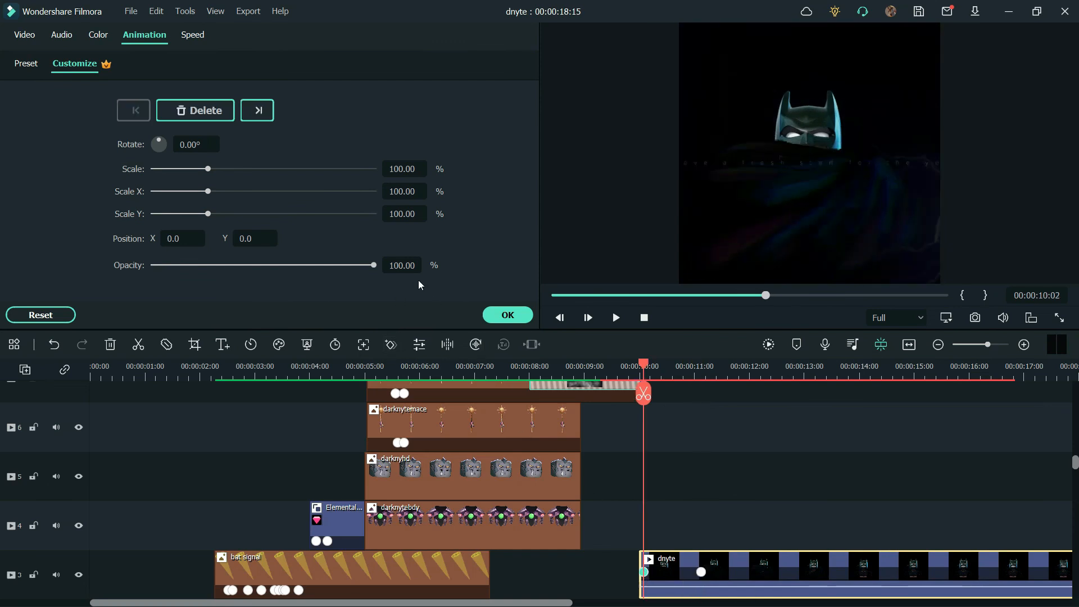
type("0")
key("Return")
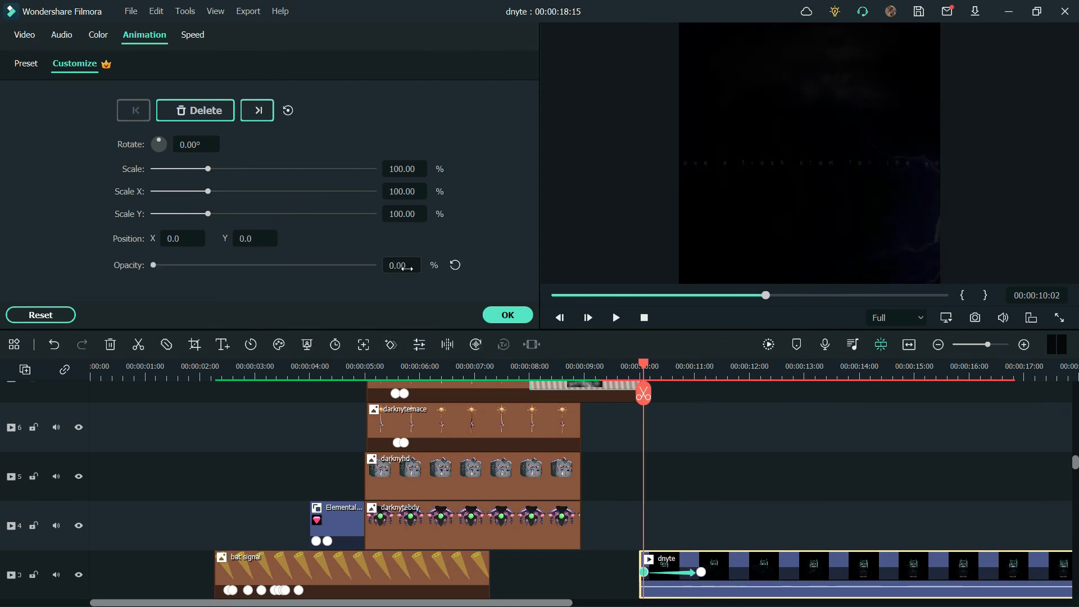
left_click(767, 344)
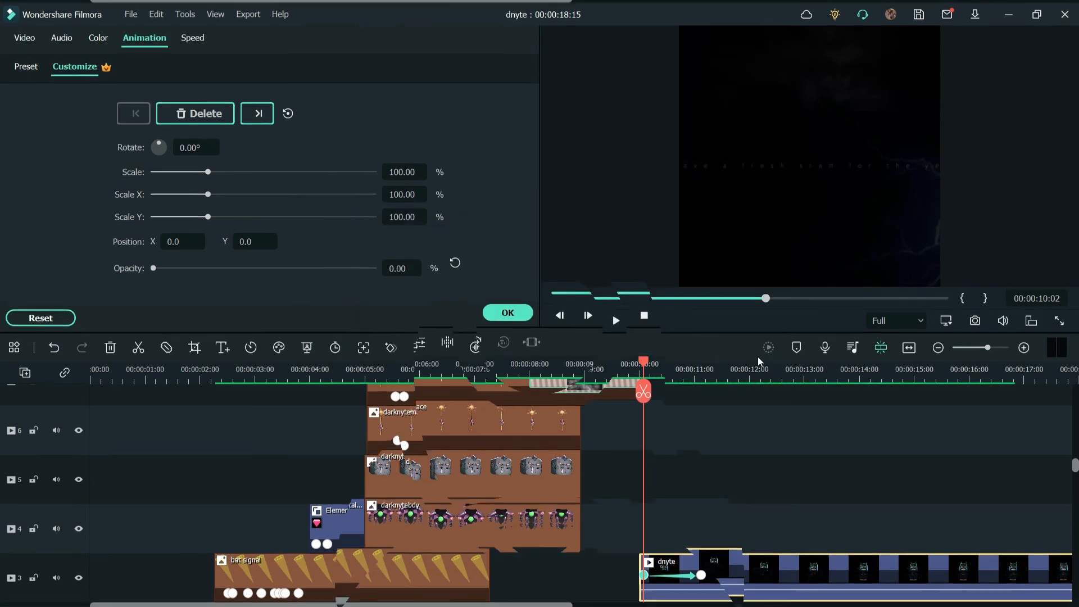